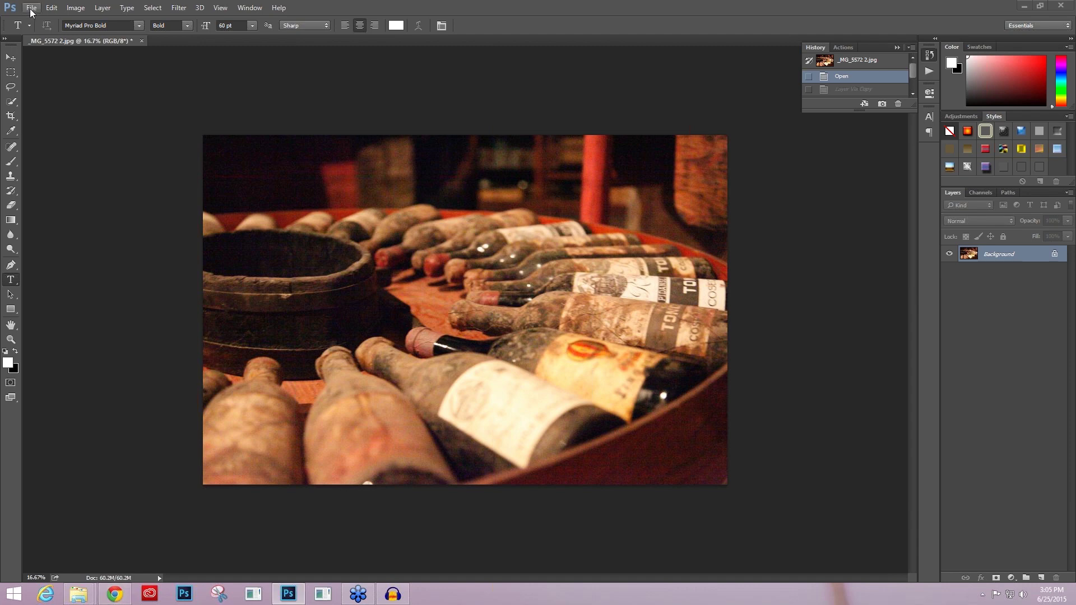
Step: Open _MG_5555 2 through _MG_5568 2, plus _MG_5580 2, from the Vina Todana folder
{"action": "left_click", "coordinate": [31, 9]}
{"action": "left_click", "coordinate": [34, 31]}
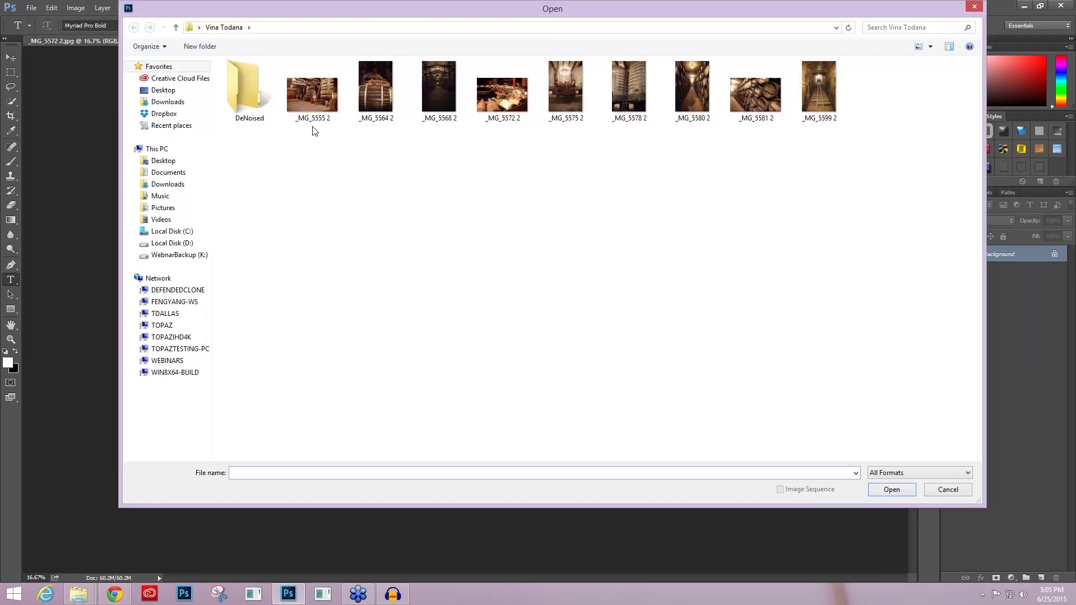
{"action": "left_click", "coordinate": [313, 95]}
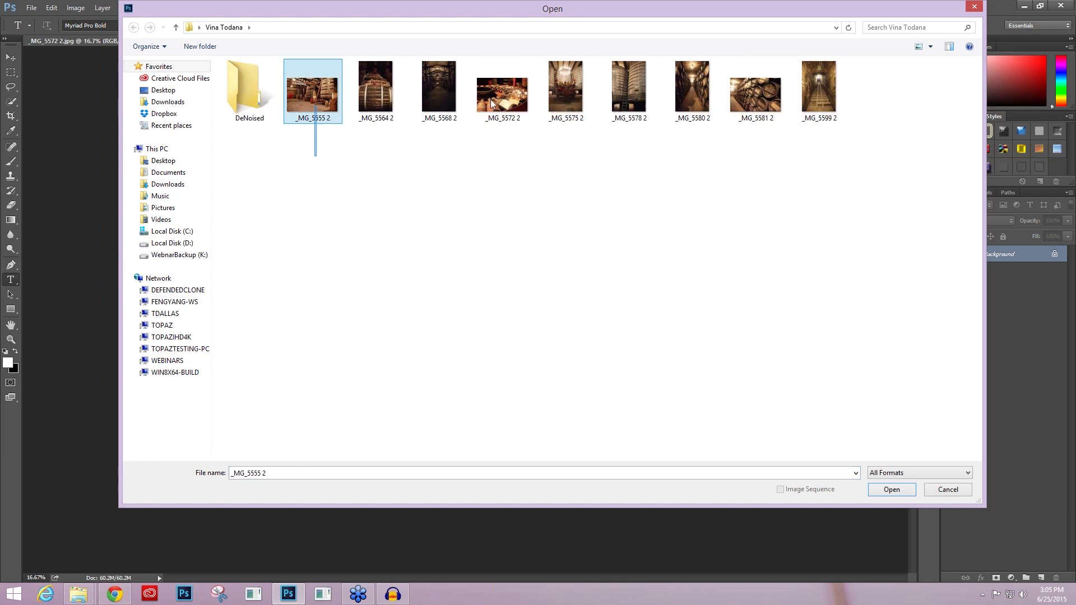
{"action": "left_click", "coordinate": [439, 90], "text": "shift"}
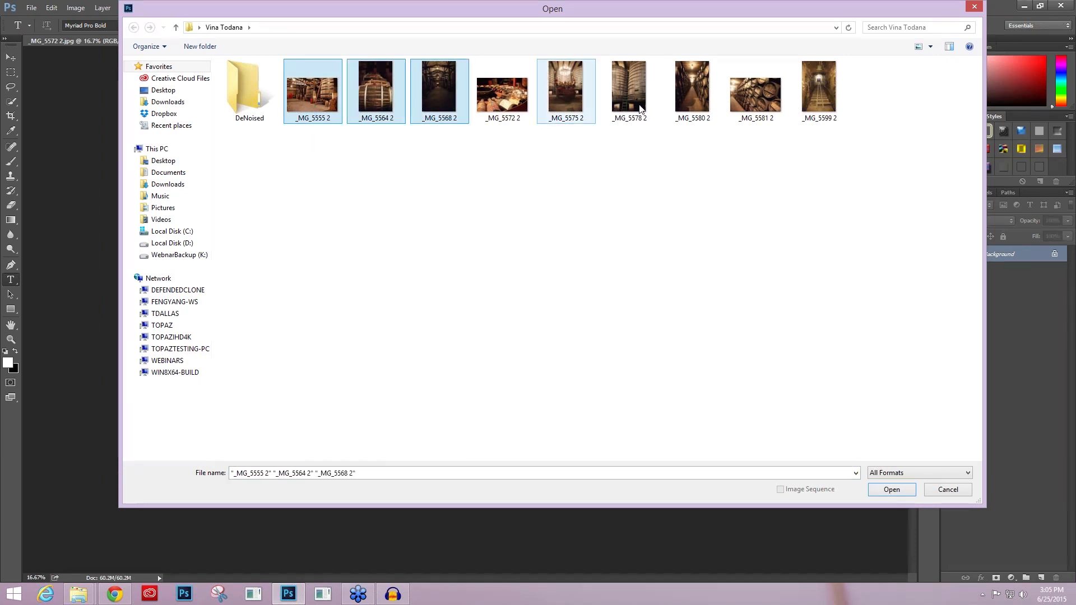
{"action": "left_click", "coordinate": [683, 109], "text": "ctrl"}
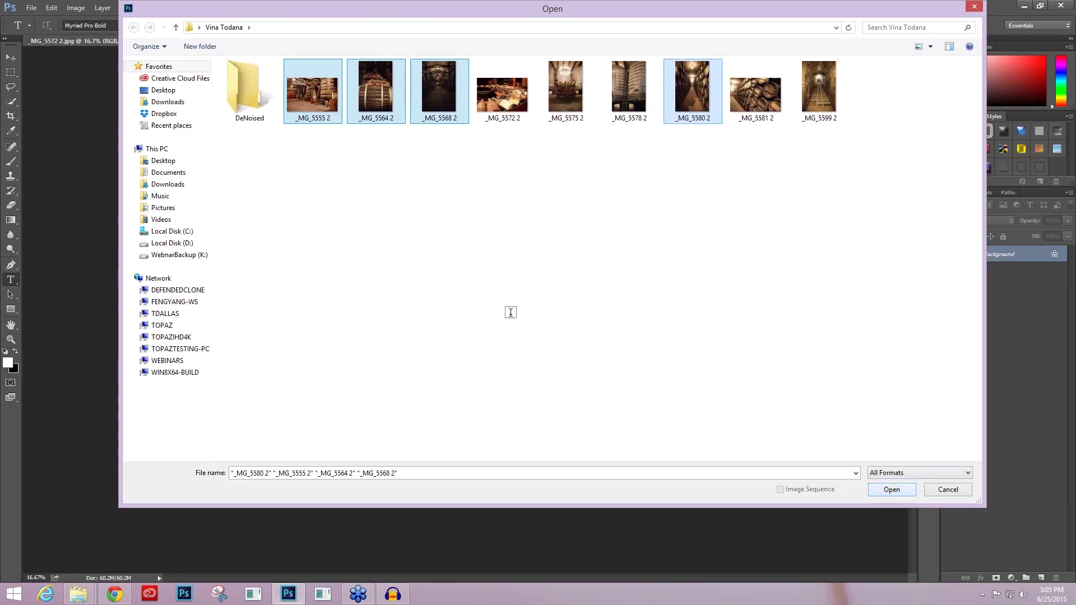
{"action": "key", "text": "Return"}
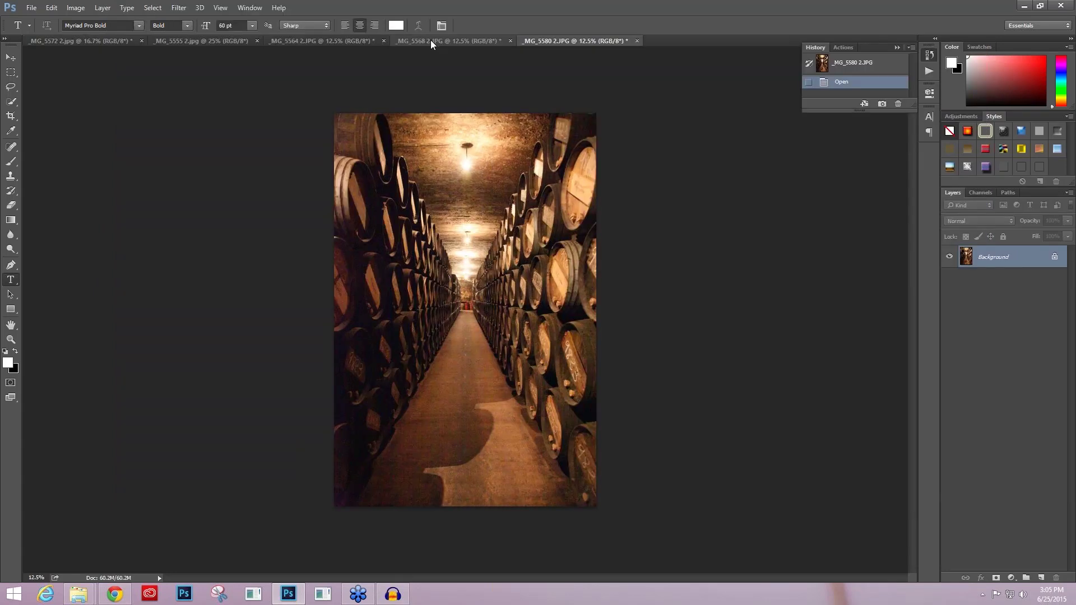
Step: Switch between the _MG_5568 2 and _MG_5572 2 photos, ending on the _MG_5555 2 barrel cellar
{"action": "left_click", "coordinate": [432, 42]}
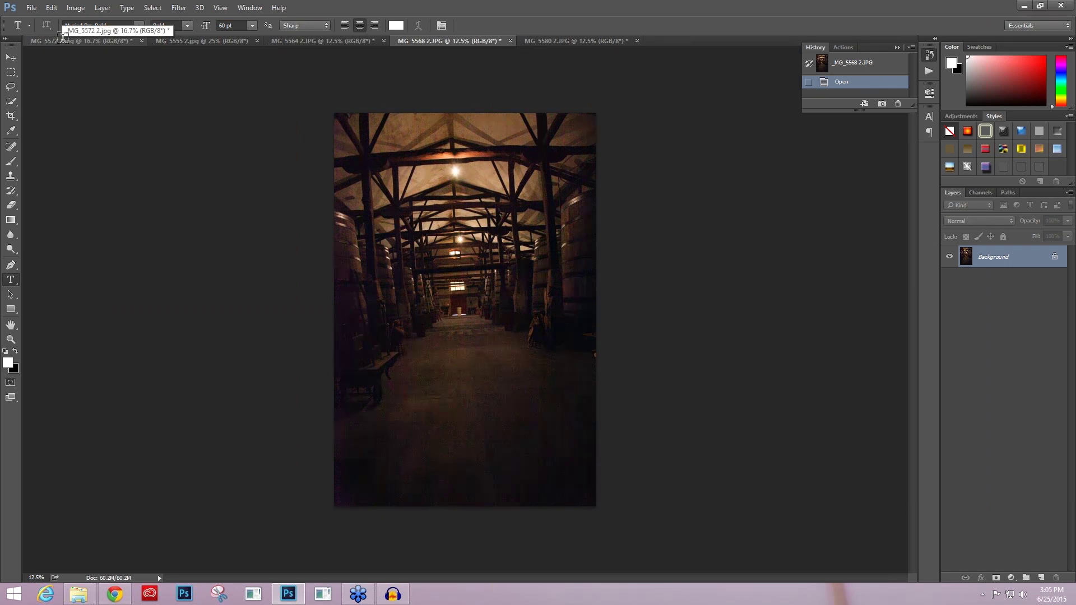
{"action": "left_click", "coordinate": [123, 41]}
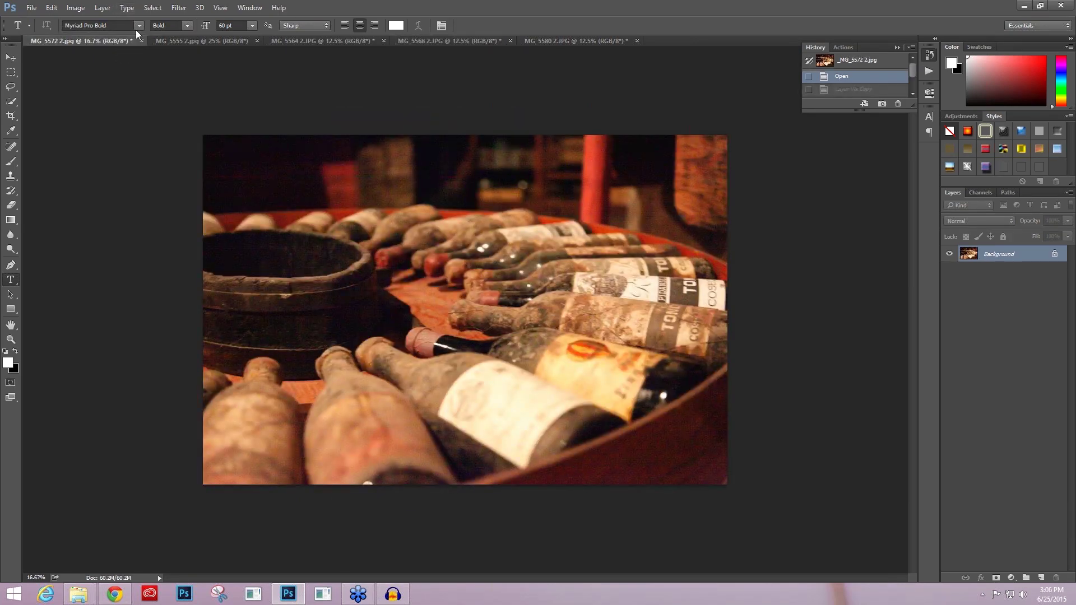
{"action": "left_click", "coordinate": [202, 41]}
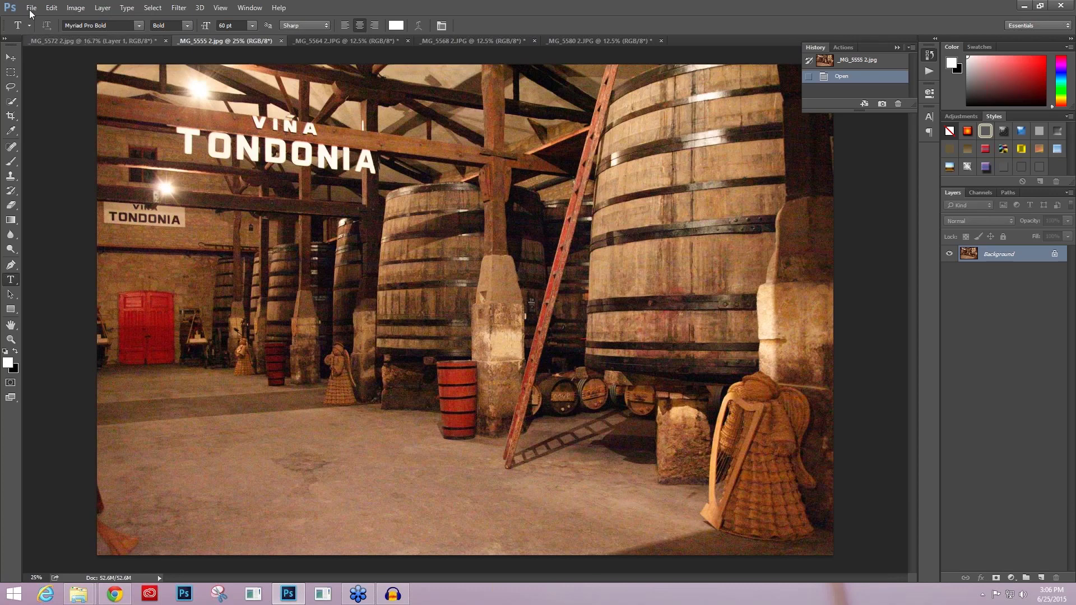
{"action": "left_click", "coordinate": [34, 41]}
{"action": "left_click", "coordinate": [31, 7]}
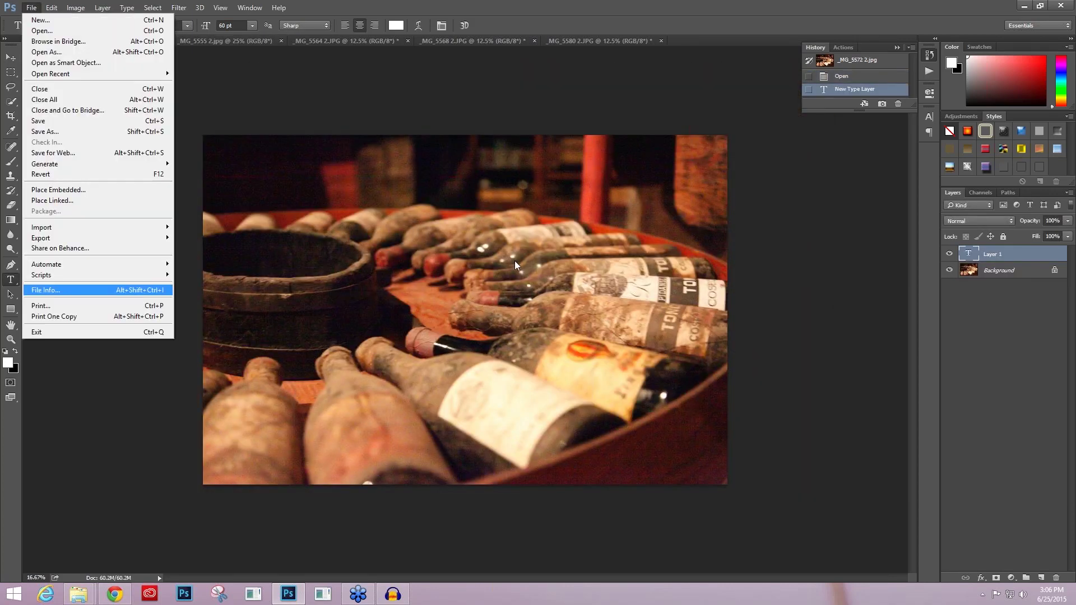
{"action": "left_click", "coordinate": [51, 290]}
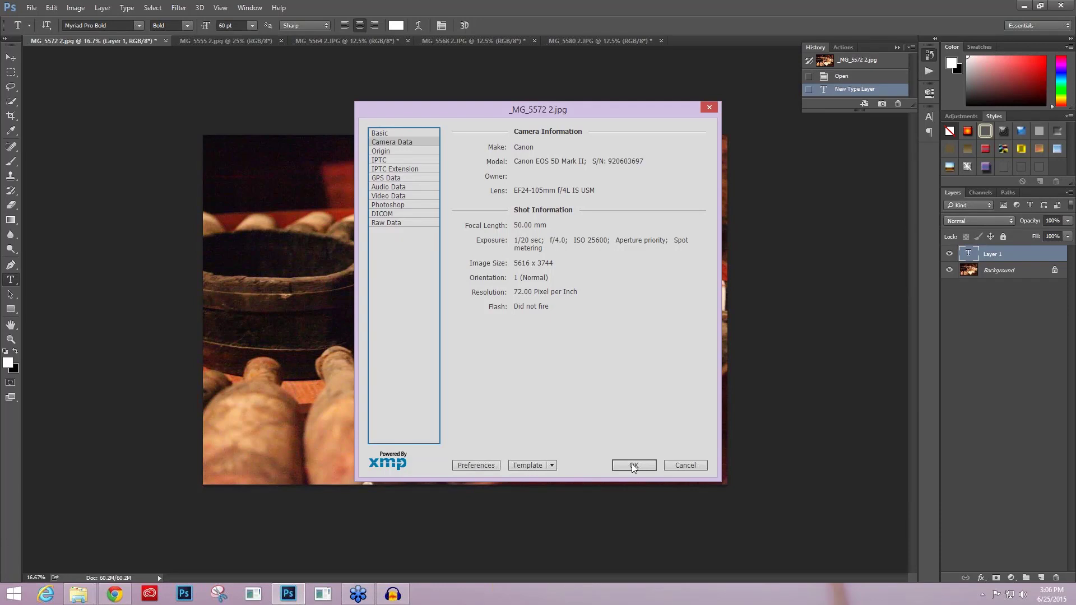
{"action": "left_click", "coordinate": [687, 465]}
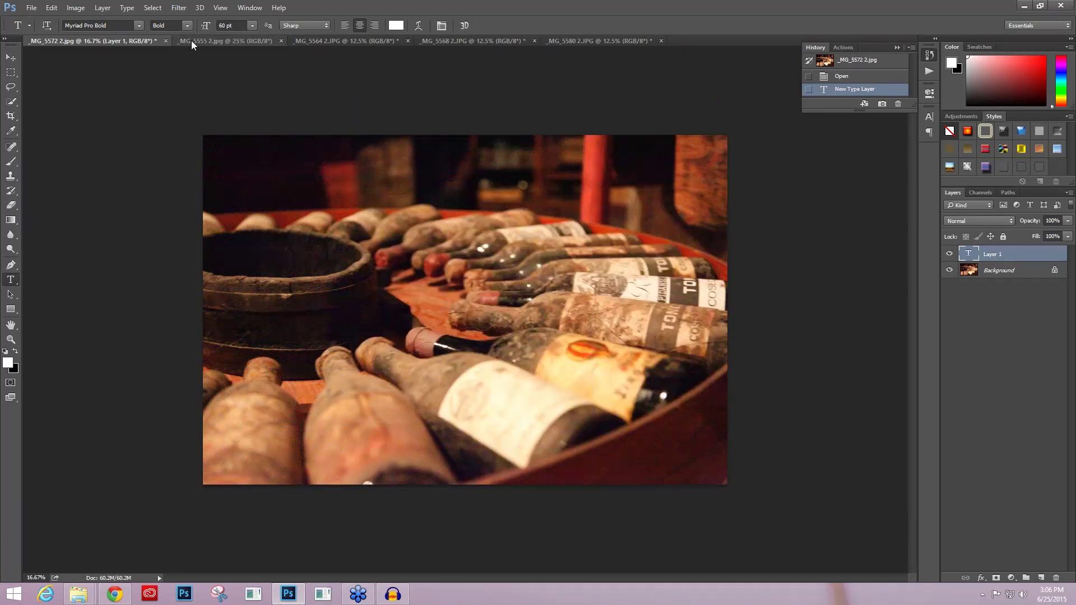
{"action": "key", "text": "ctrl+Tab"}
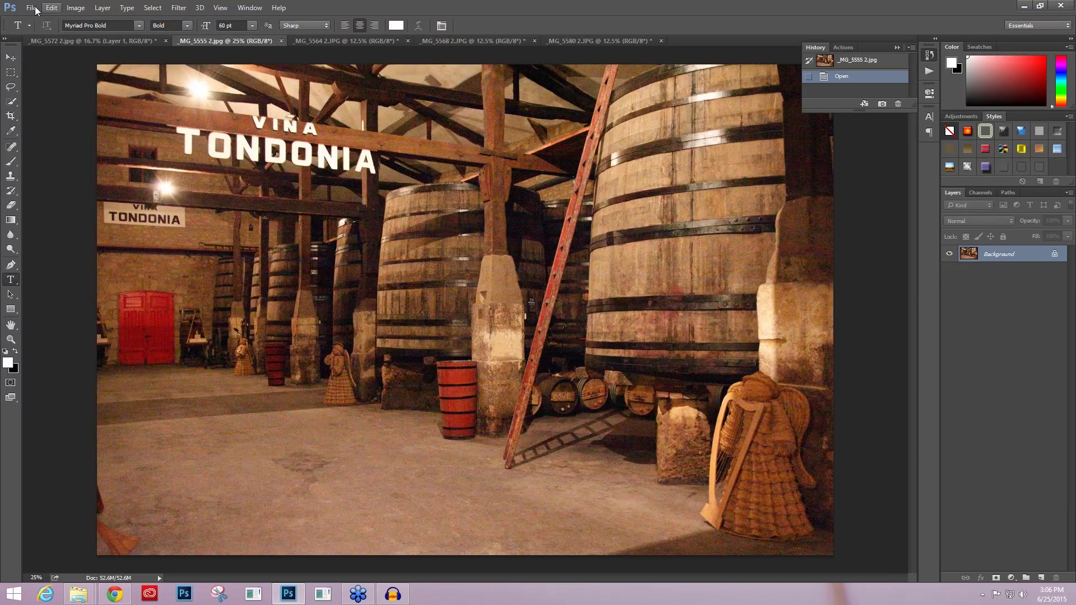
{"action": "left_click", "coordinate": [33, 8]}
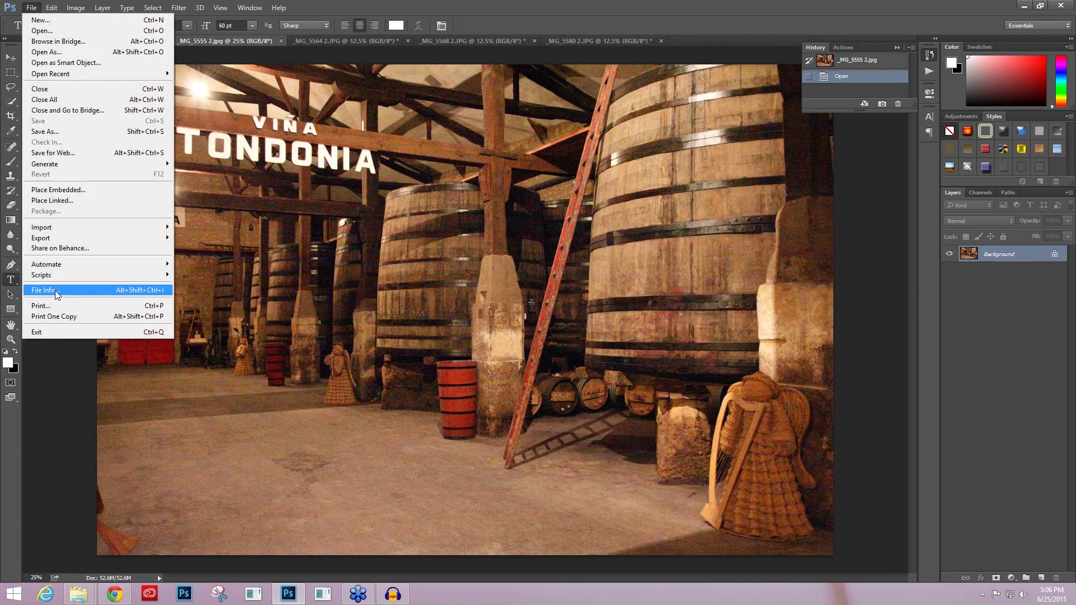
{"action": "left_click", "coordinate": [56, 291]}
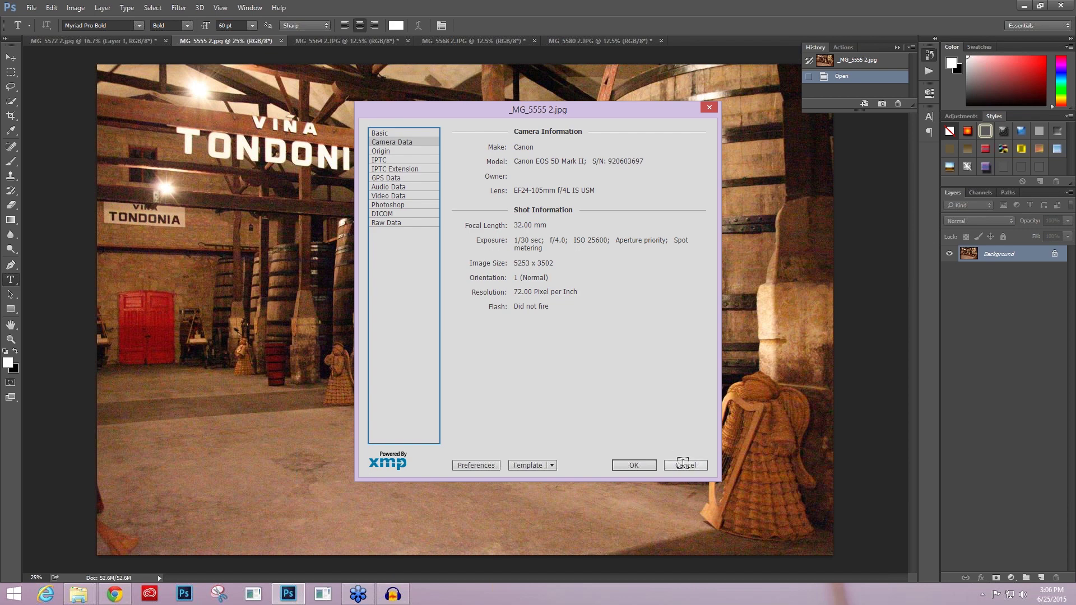
{"action": "key", "text": "Escape"}
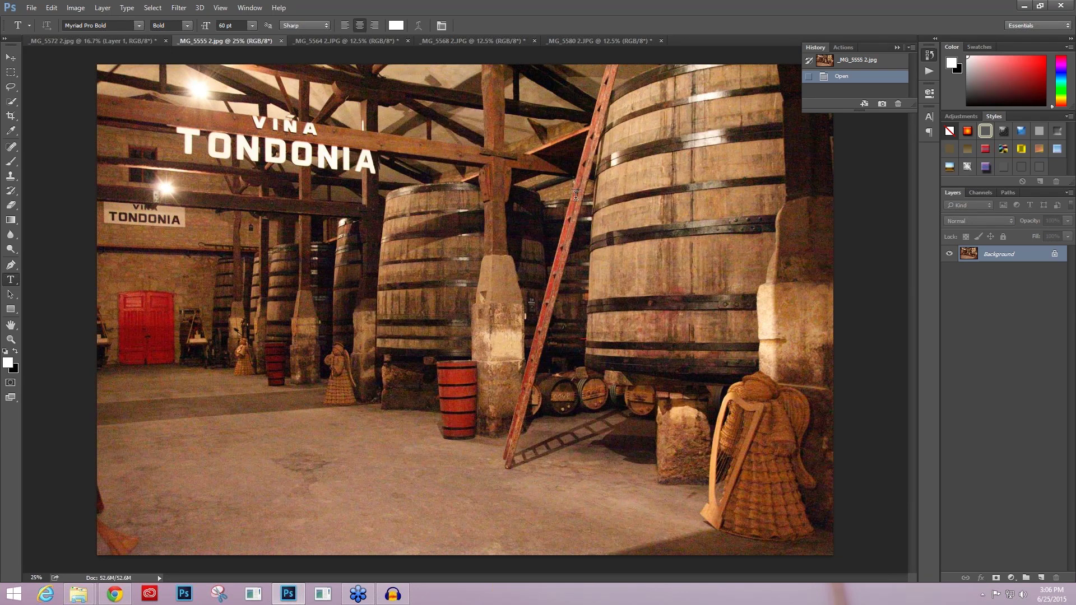
Step: Close _MG_5580 2, _MG_5568 2, _MG_5564 2 and _MG_5555 2, then delete Layer 1 from _MG_5572 2
{"action": "left_click", "coordinate": [661, 41]}
{"action": "left_click", "coordinate": [407, 41]}
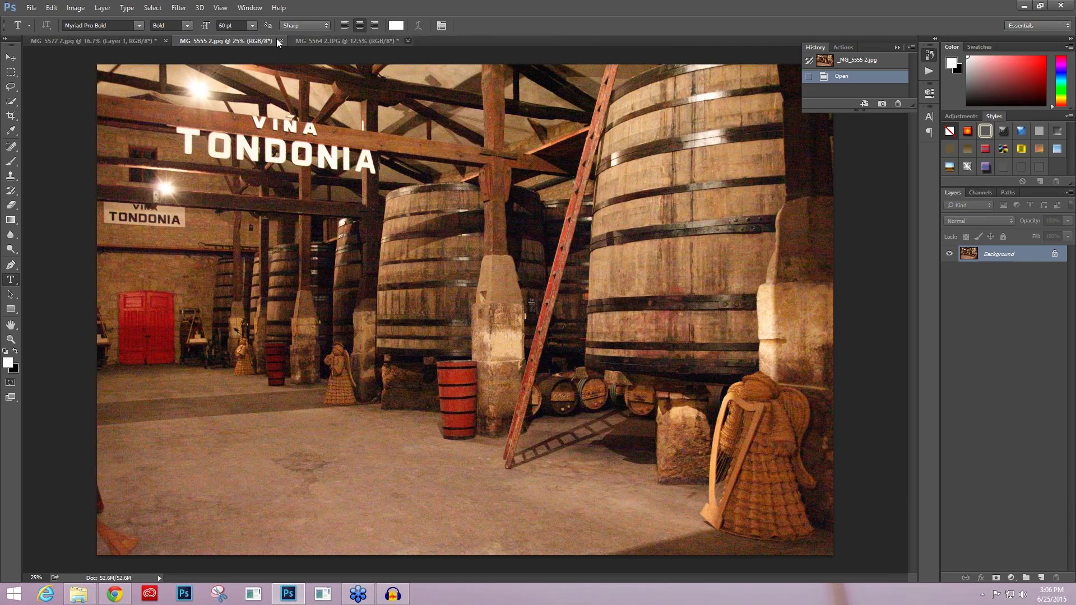
{"action": "left_click", "coordinate": [408, 41]}
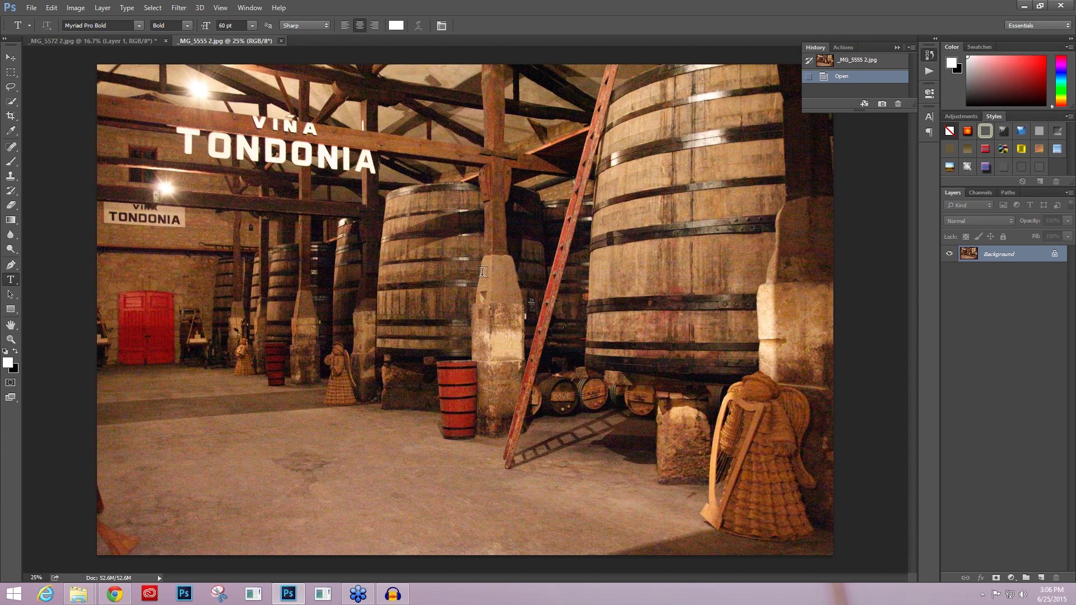
{"action": "key", "text": "ctrl+w"}
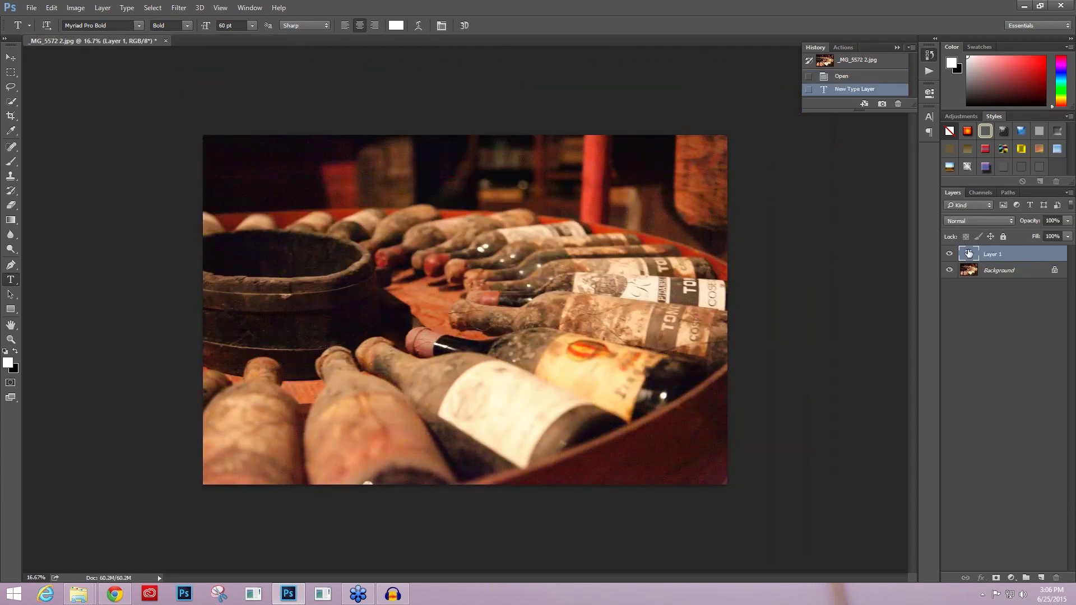
{"action": "key", "text": "Delete"}
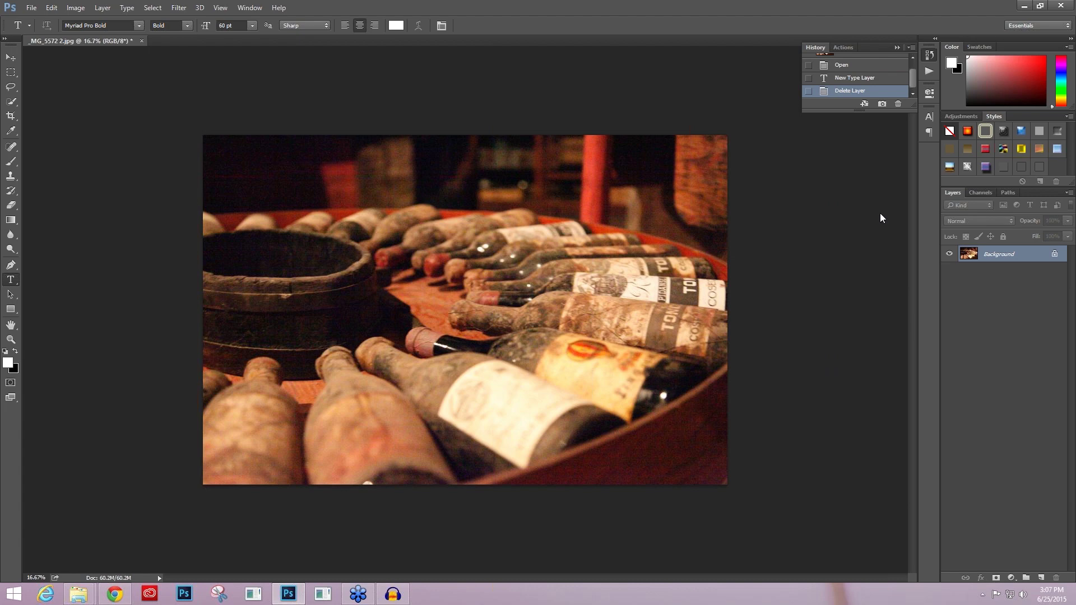
{"action": "left_click", "coordinate": [844, 48]}
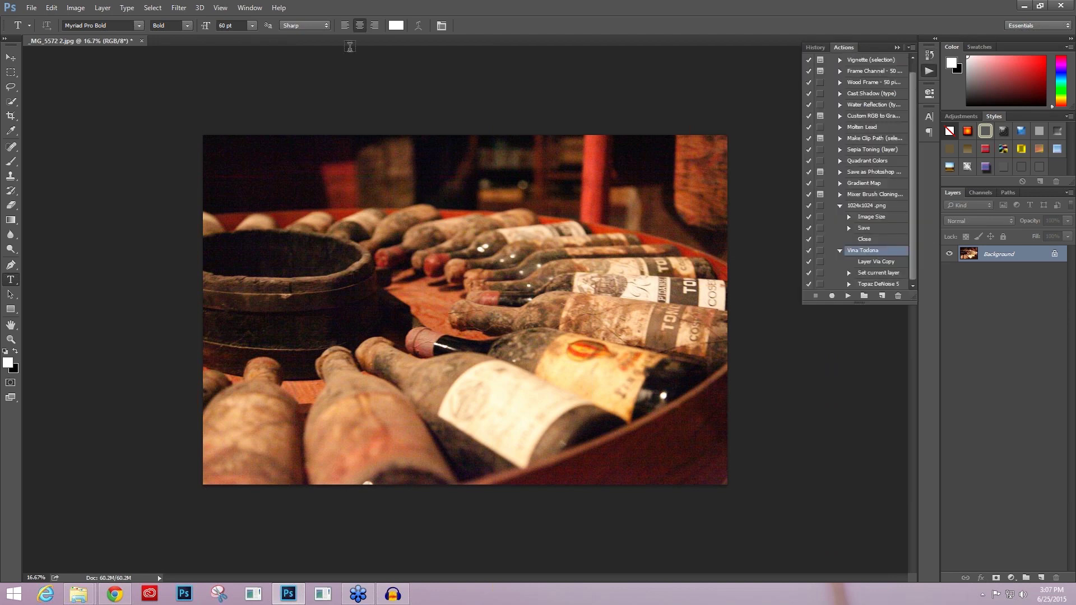
Step: Collapse the Vina Todona action set in the Actions panel
{"action": "left_click", "coordinate": [245, 11]}
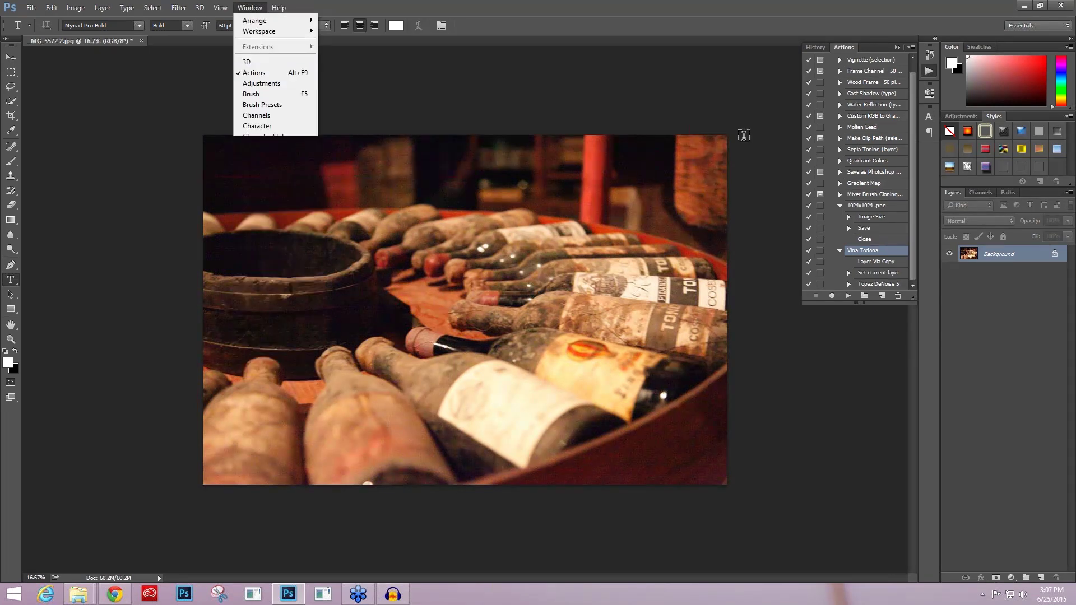
{"action": "left_click", "coordinate": [744, 135]}
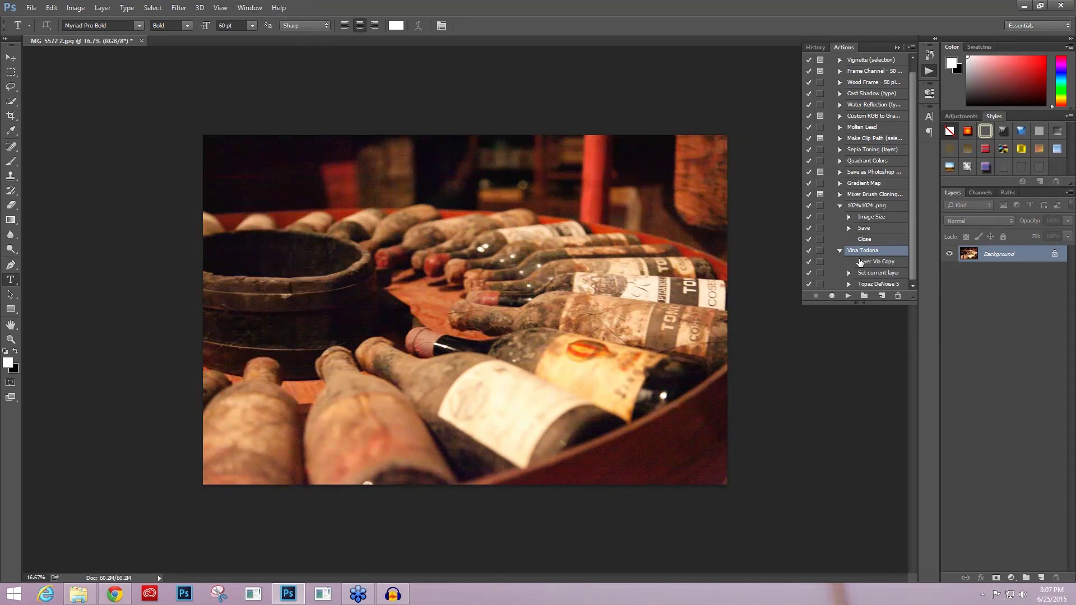
{"action": "left_click", "coordinate": [839, 253]}
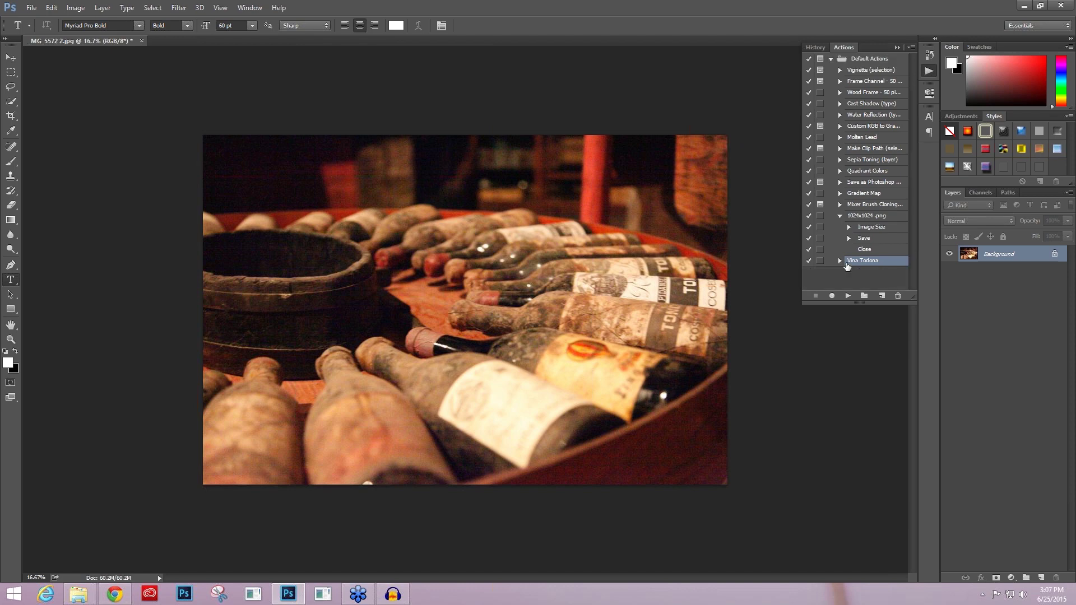
Step: Record a new action 'Vina Todonia 2', starting with a copy of the photo on a new layer
{"action": "left_click", "coordinate": [883, 297]}
{"action": "type", "text": "Vi"}
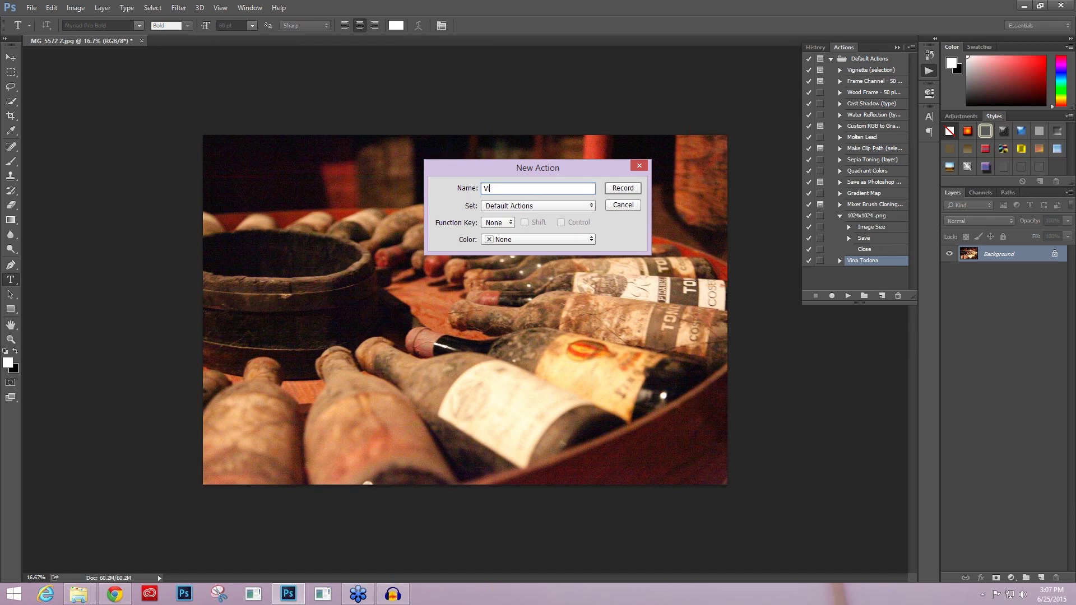
{"action": "type", "text": "na To"}
{"action": "type", "text": "donia 2"}
{"action": "left_click", "coordinate": [623, 189]}
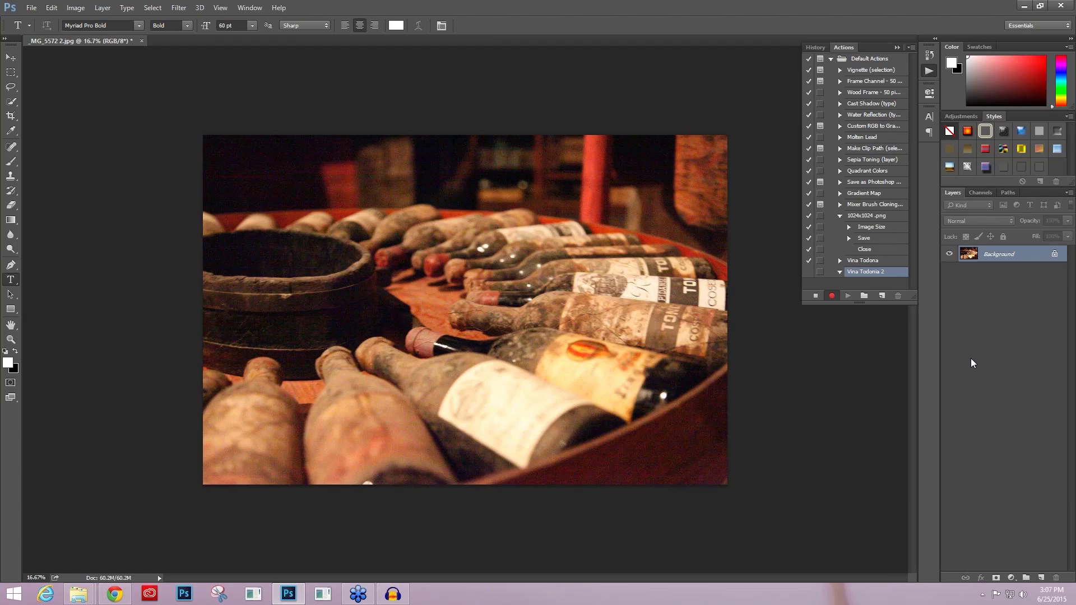
{"action": "key", "text": "ctrl+j"}
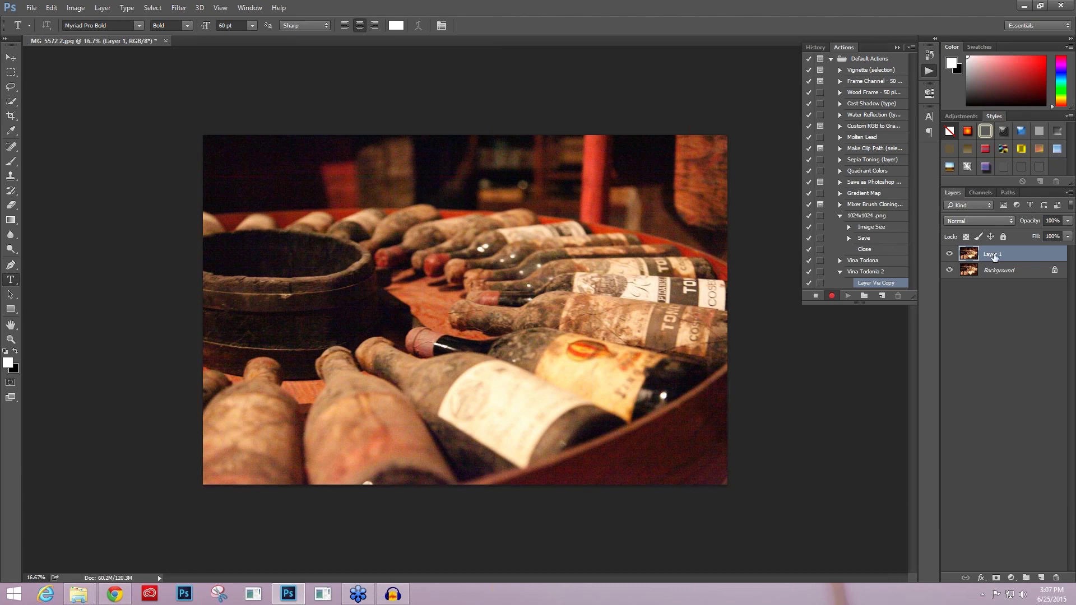
Step: Rename the copied layer to 'Denoise' and make it the active layer again
{"action": "double_click", "coordinate": [994, 254]}
{"action": "type", "text": "Denoise"}
{"action": "left_click", "coordinate": [1003, 270]}
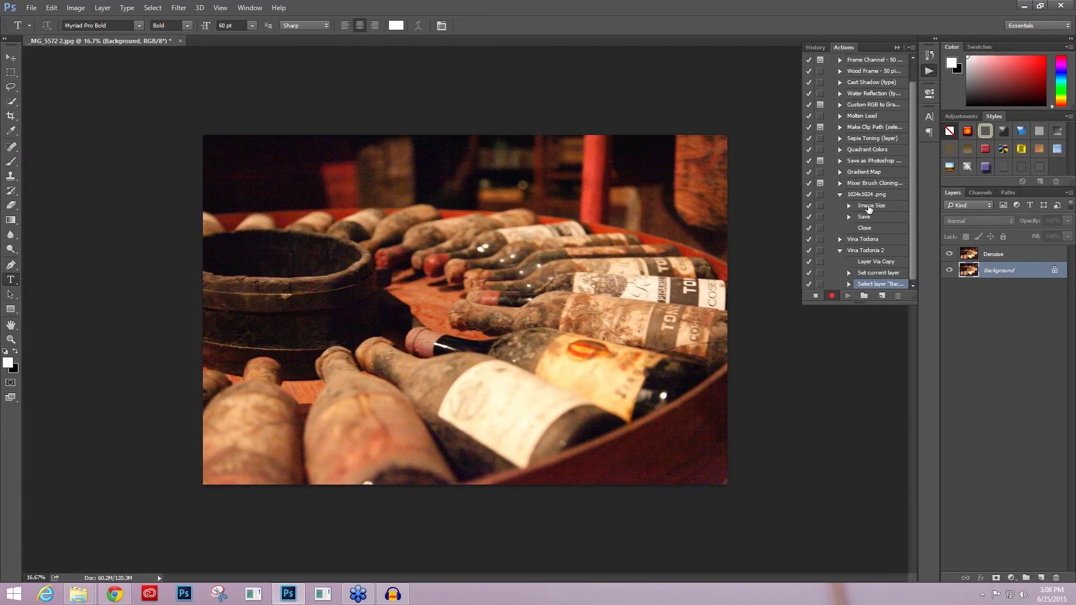
{"action": "key", "text": "alt+bracketright"}
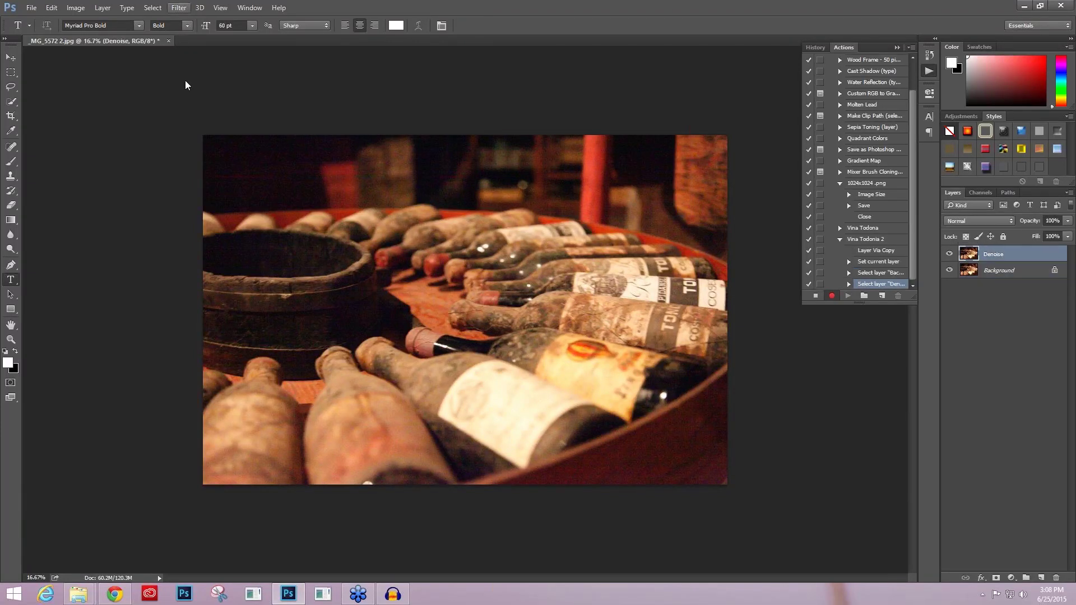
Step: Launch the Topaz DeNoise 5 filter from Filter > Topaz Labs
{"action": "left_click", "coordinate": [179, 7]}
{"action": "mouse_move", "coordinate": [206, 244]}
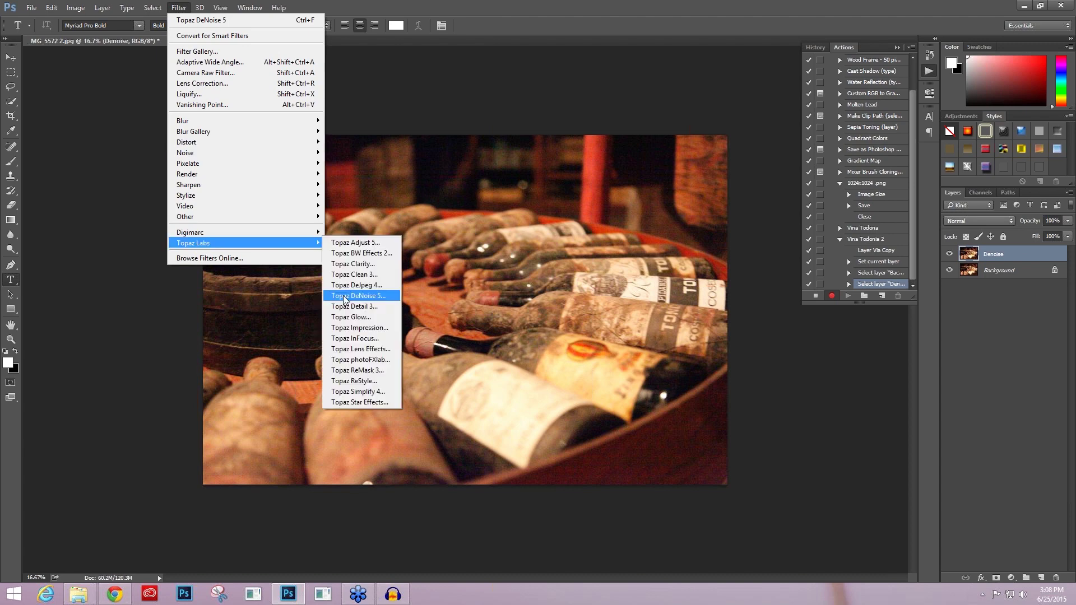
{"action": "left_click", "coordinate": [344, 296]}
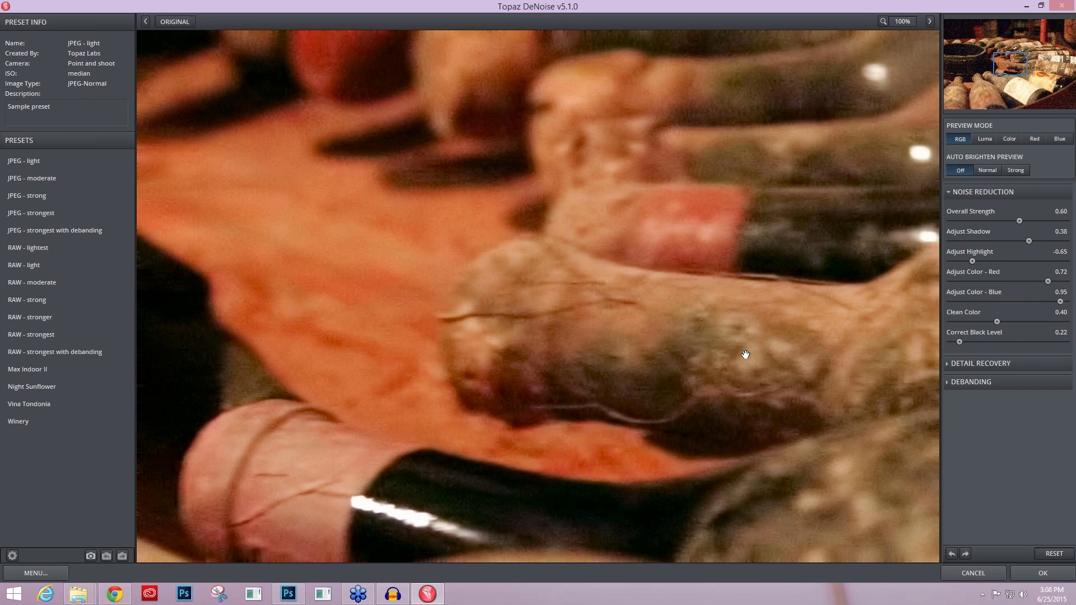
Step: Start saving a preset from the gear menu, then cancel the empty save
{"action": "left_click", "coordinate": [12, 556]}
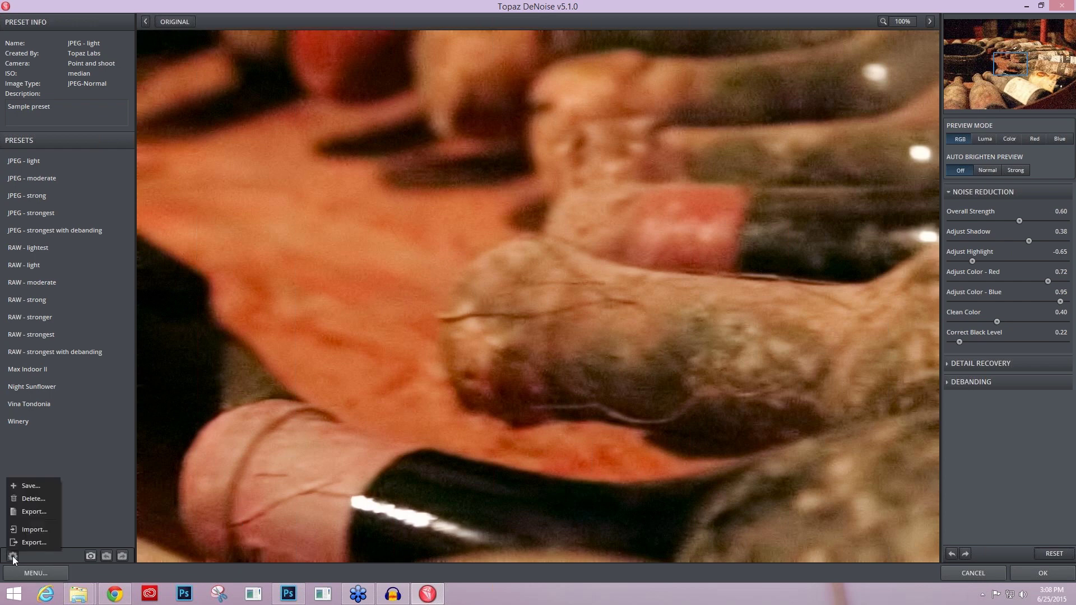
{"action": "left_click", "coordinate": [24, 487]}
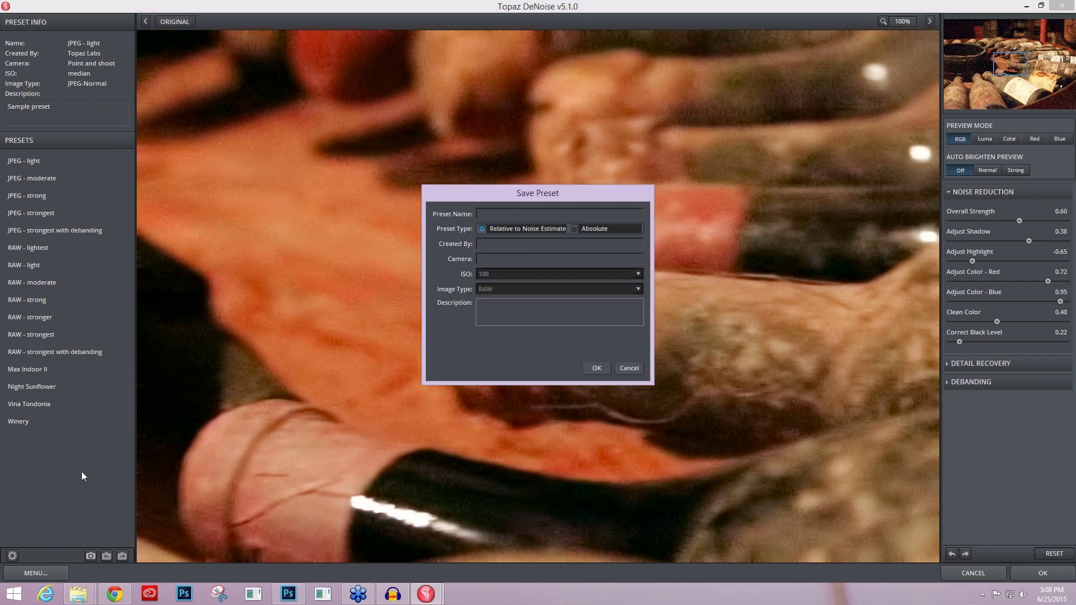
{"action": "left_click", "coordinate": [628, 369]}
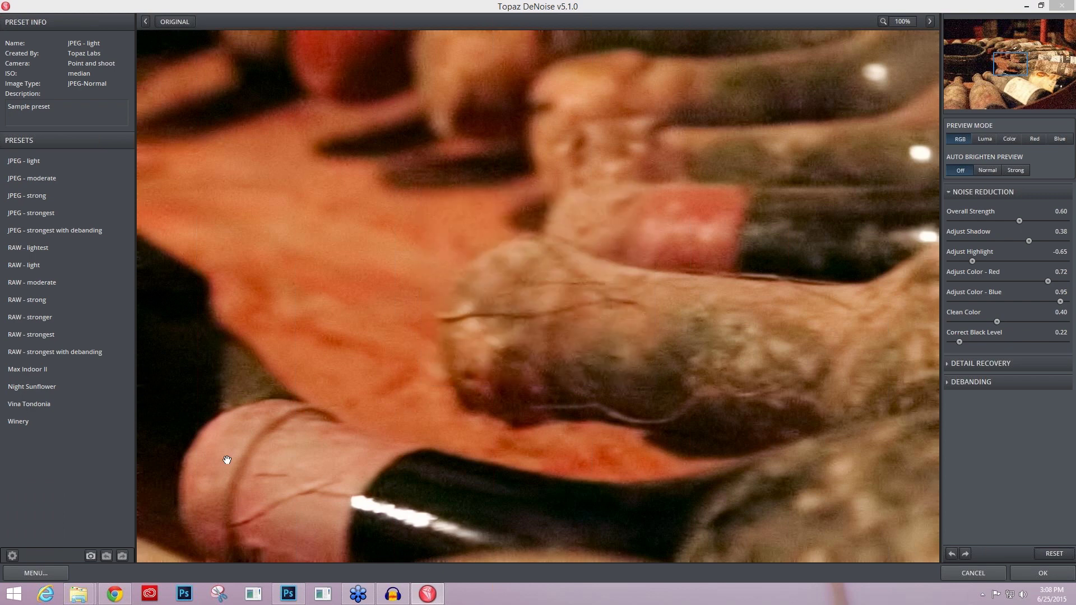
Step: Load the Vina Tondonia preset and start saving it as 'Vina Todonia II'
{"action": "left_click", "coordinate": [32, 404]}
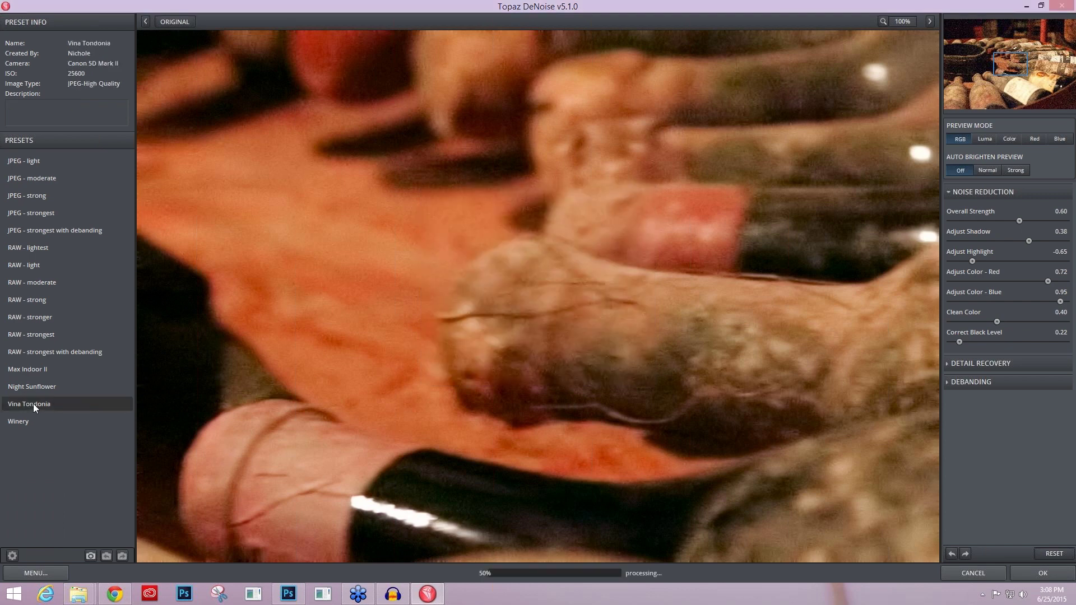
{"action": "left_click", "coordinate": [12, 557]}
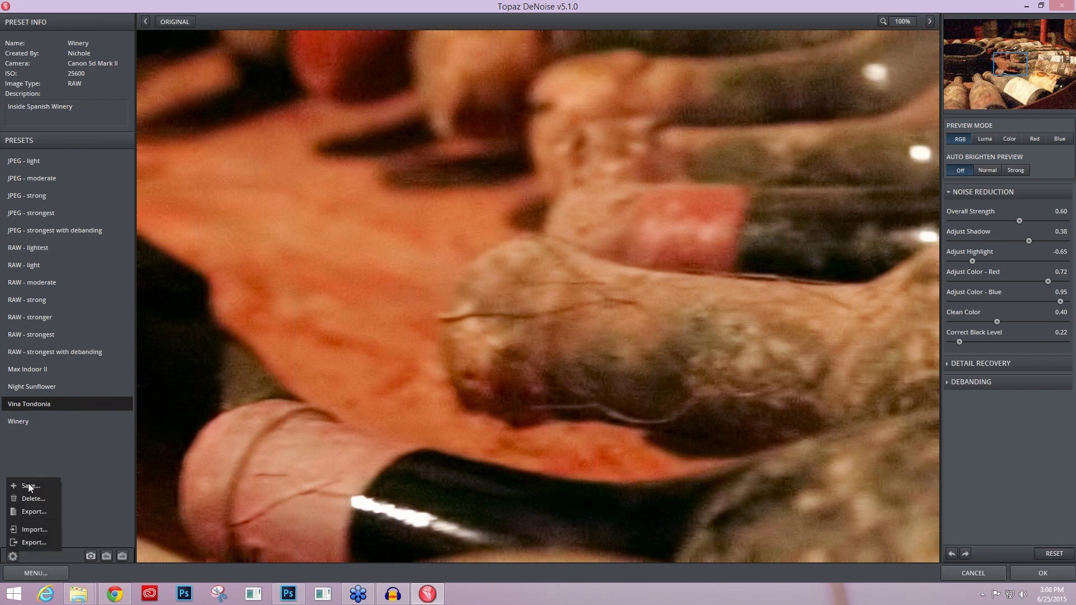
{"action": "left_click", "coordinate": [28, 488]}
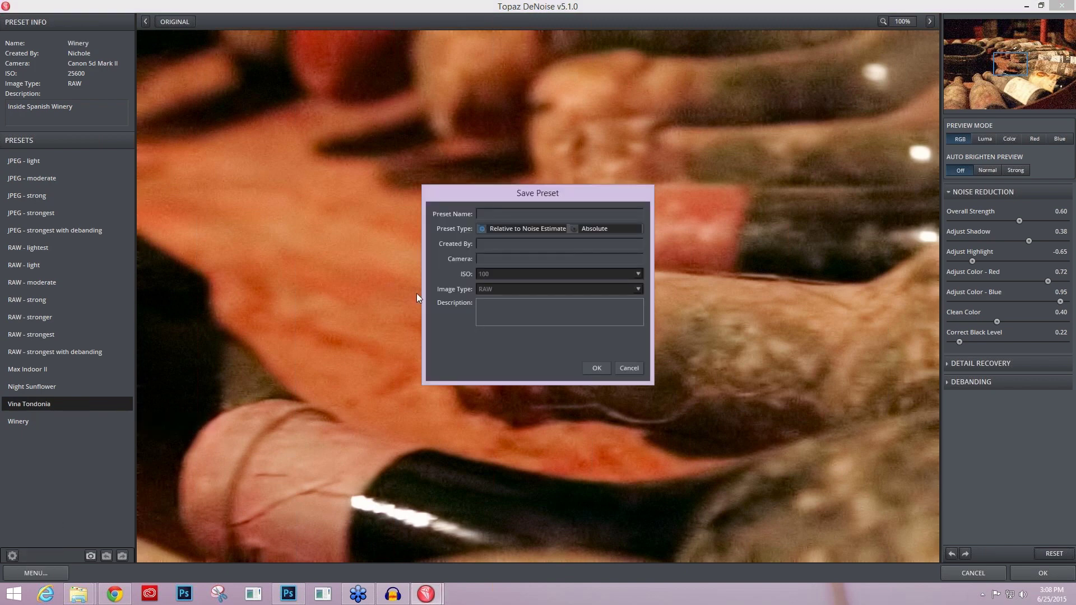
{"action": "type", "text": "Vina Todonia II"}
Step: Make the preset absolute, enter creator, camera 'Canan Mark II' and custom ISO, then save and select it
{"action": "left_click", "coordinate": [574, 229]}
{"action": "left_click", "coordinate": [490, 242]}
{"action": "type", "text": "Nichole"}
{"action": "left_click", "coordinate": [494, 259]}
{"action": "type", "text": "Canan Mark II"}
{"action": "left_click", "coordinate": [624, 274]}
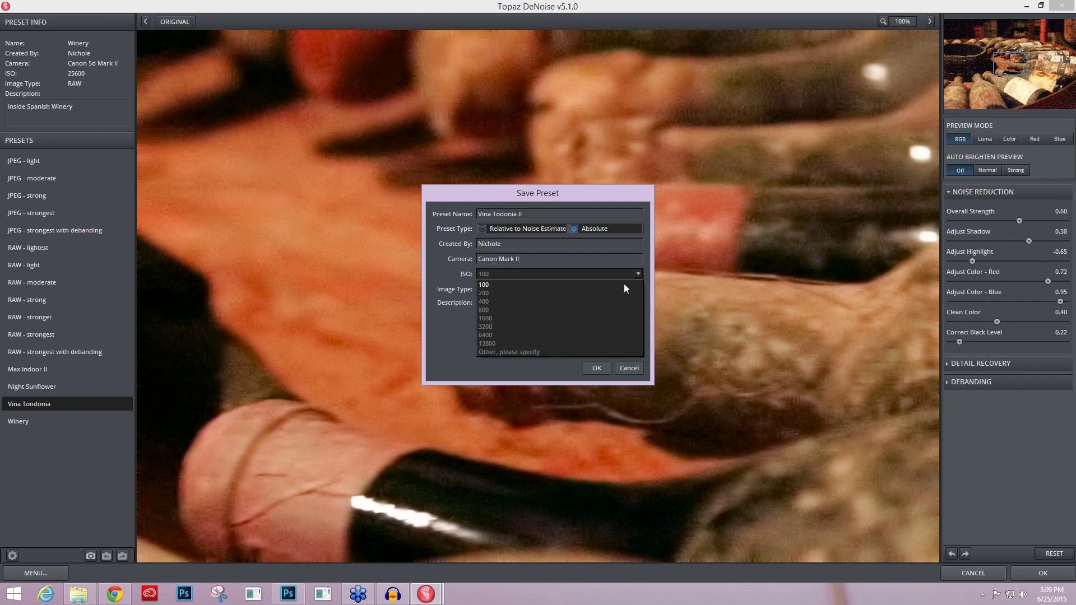
{"action": "left_click", "coordinate": [533, 351]}
{"action": "type", "text": "2"}
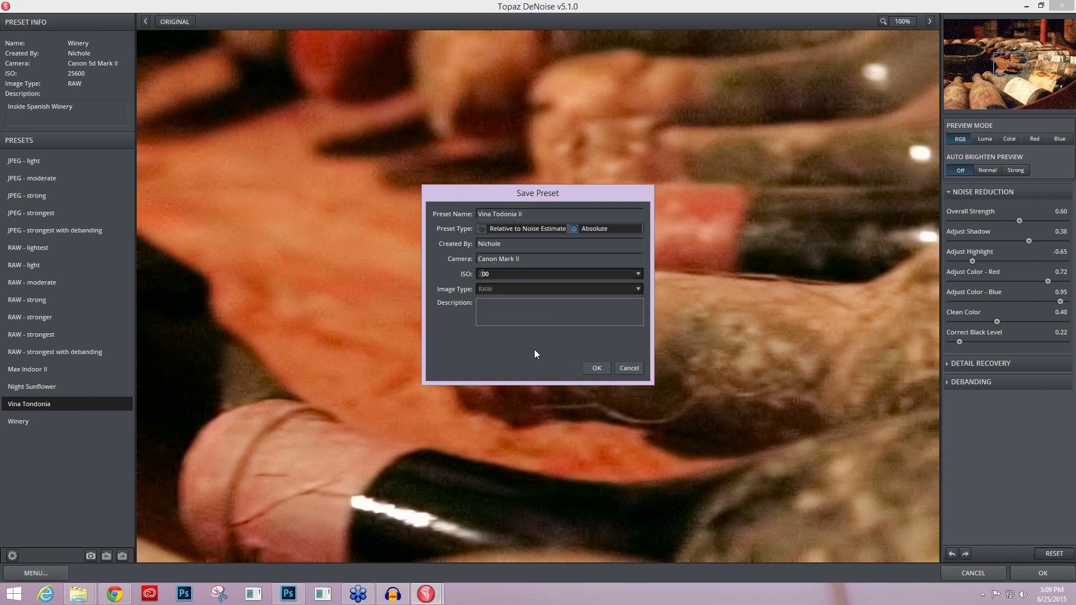
{"action": "type", "text": "56"}
{"action": "left_click", "coordinate": [596, 368]}
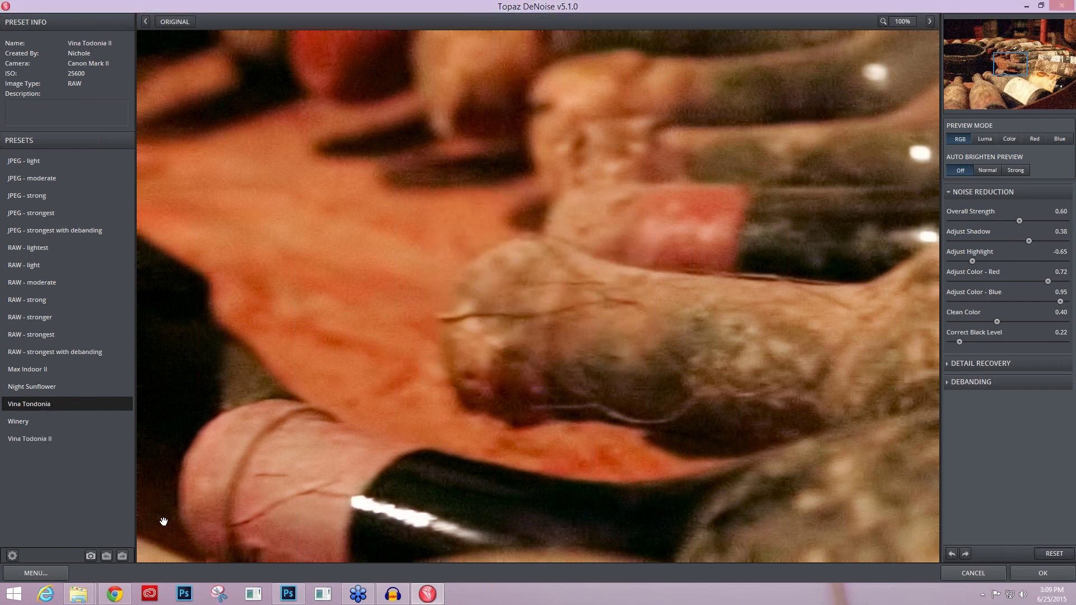
{"action": "left_click", "coordinate": [40, 439]}
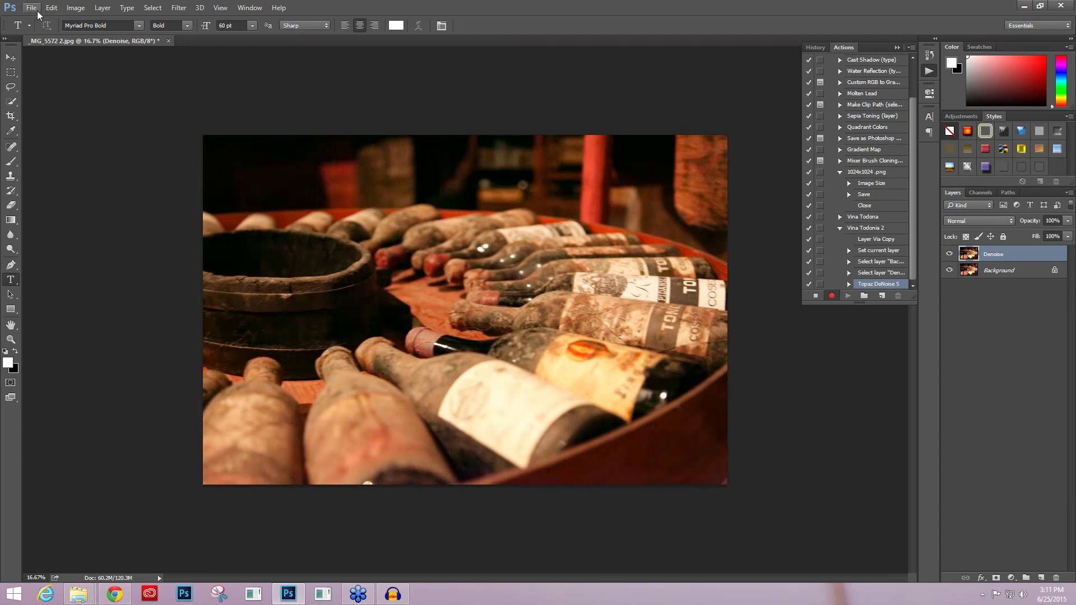
Step: Open the File menu to save the denoised image
{"action": "left_click", "coordinate": [32, 8]}
Step: Save the image as _MG_5572 2.psd and stop recording the Vina Todonia 2 action
{"action": "key", "text": "Return"}
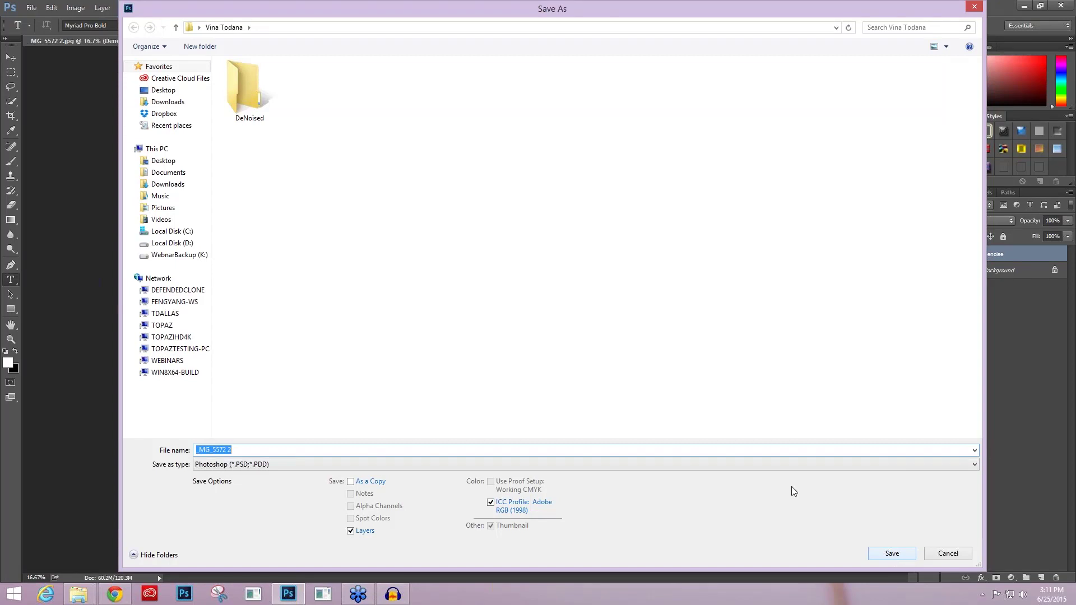
{"action": "key", "text": "Return"}
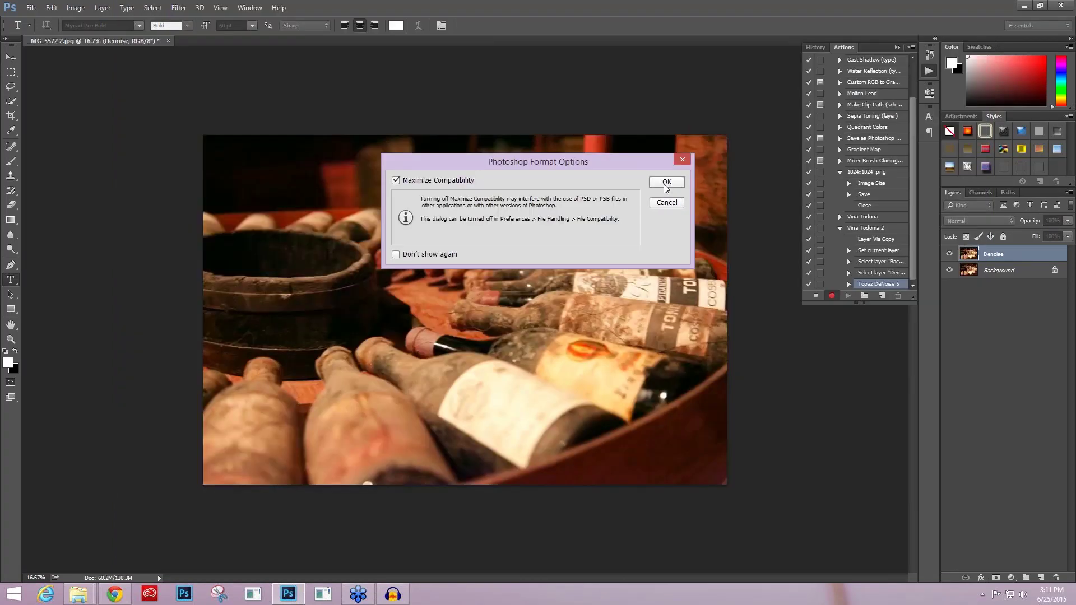
{"action": "key", "text": "Return"}
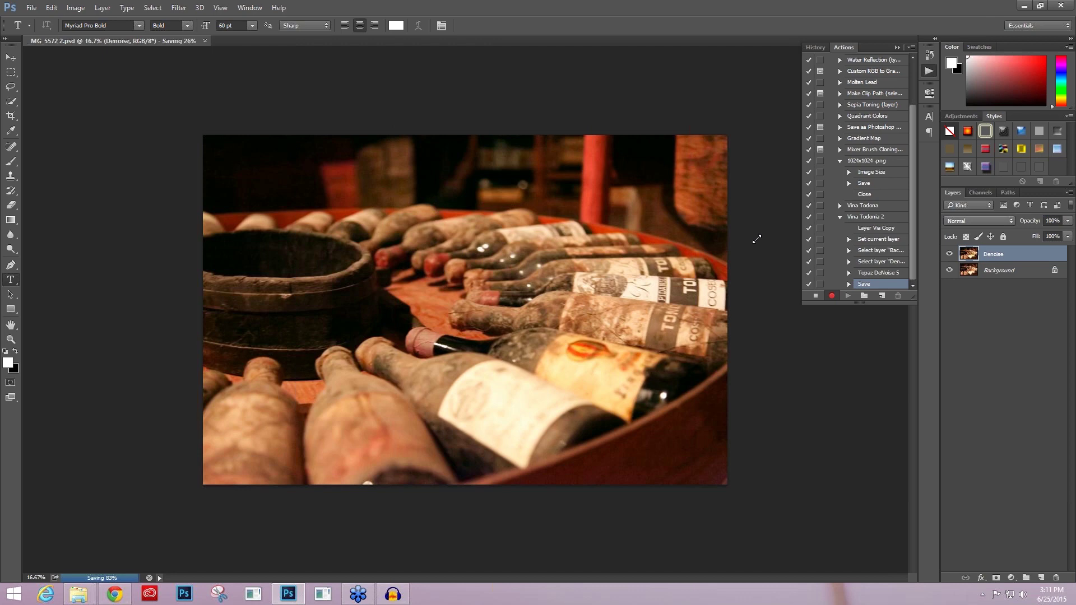
{"action": "left_click", "coordinate": [816, 296]}
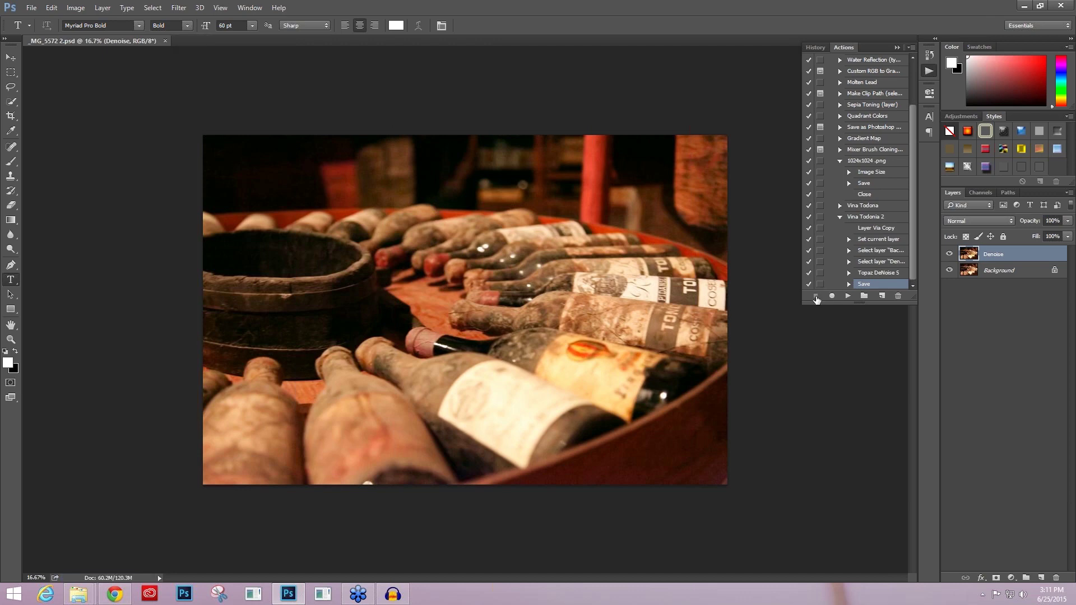
{"action": "left_click", "coordinate": [839, 216]}
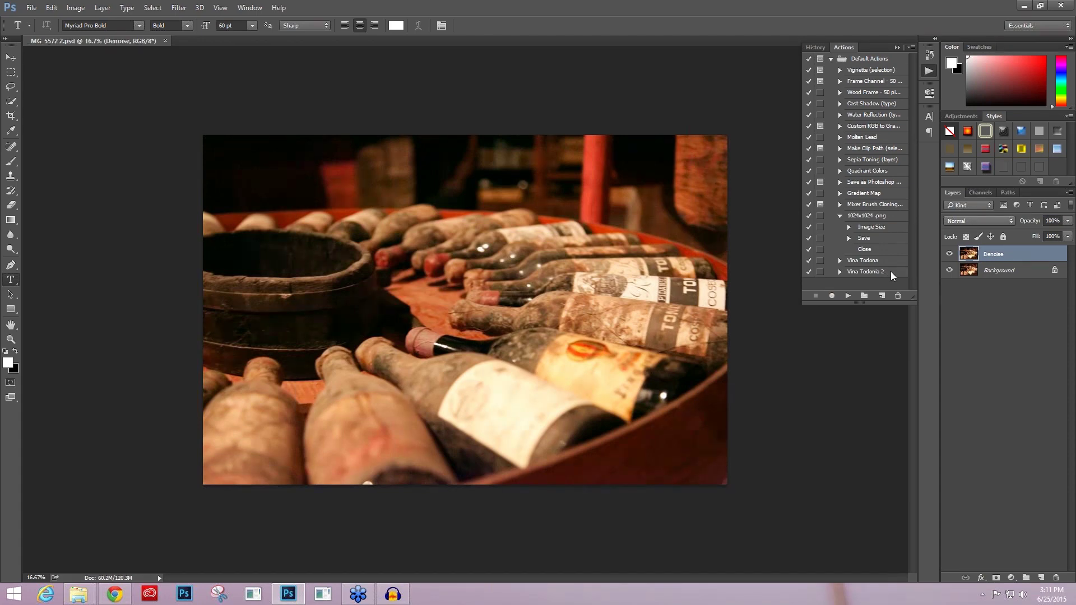
Step: Close the denoised wine bottle image and open File > Automate > Batch
{"action": "left_click", "coordinate": [166, 42]}
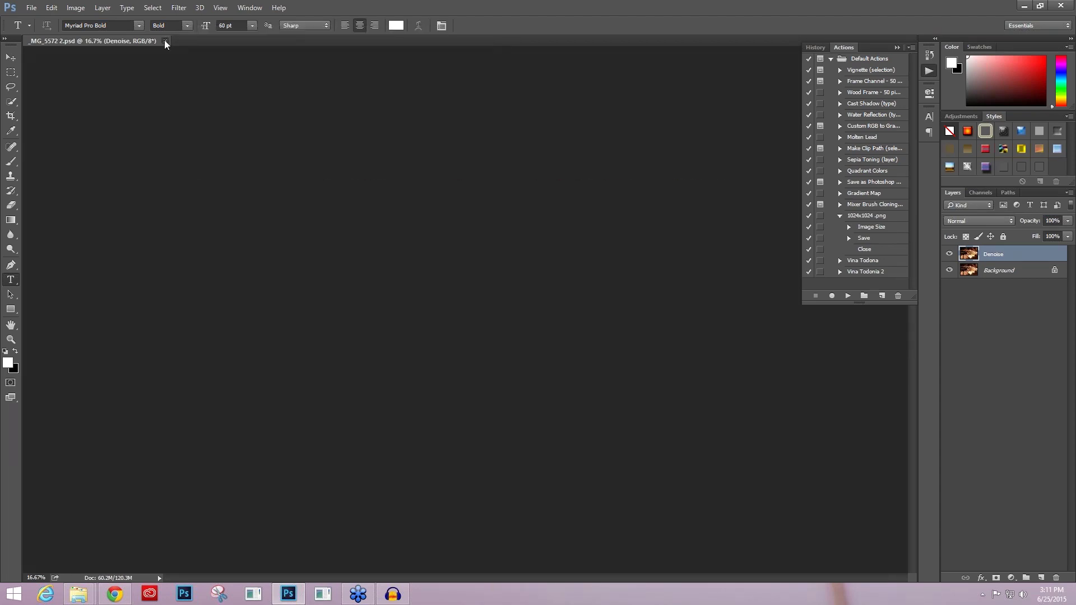
{"action": "left_click", "coordinate": [32, 8]}
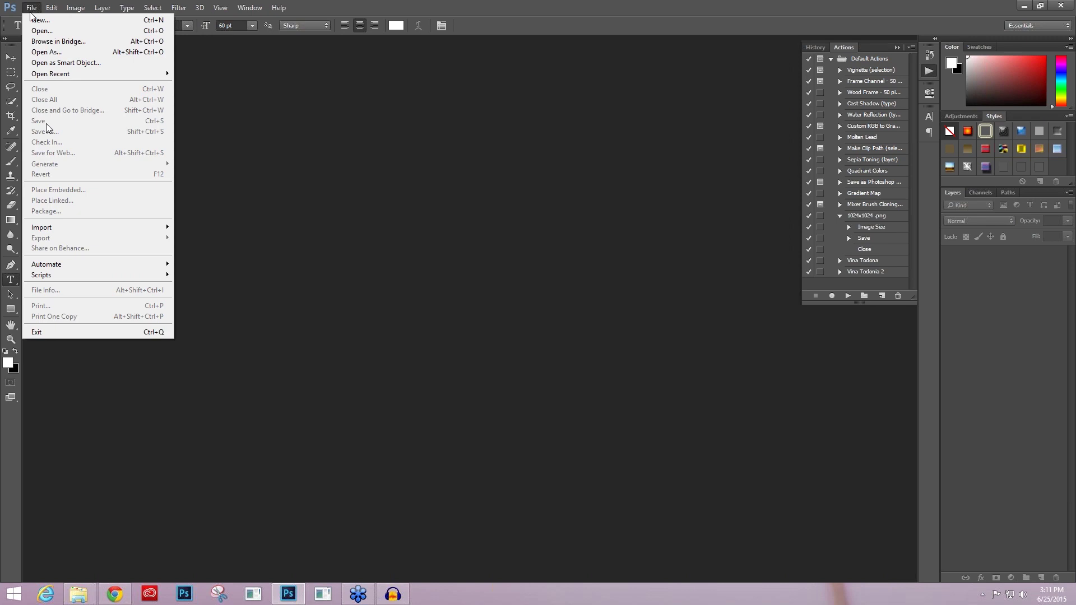
{"action": "mouse_move", "coordinate": [55, 267]}
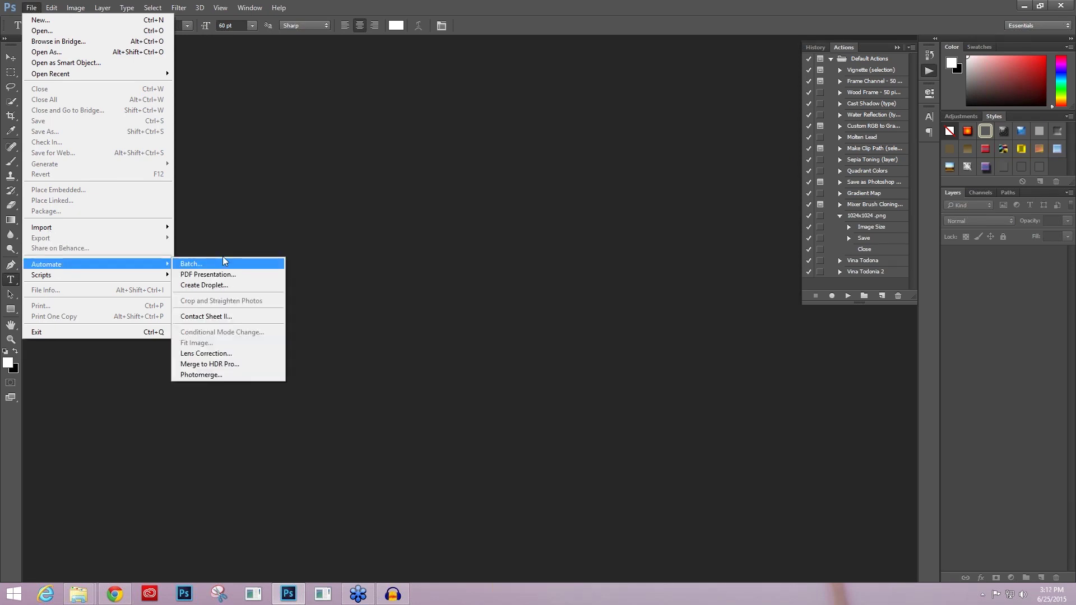
{"action": "left_click", "coordinate": [224, 263]}
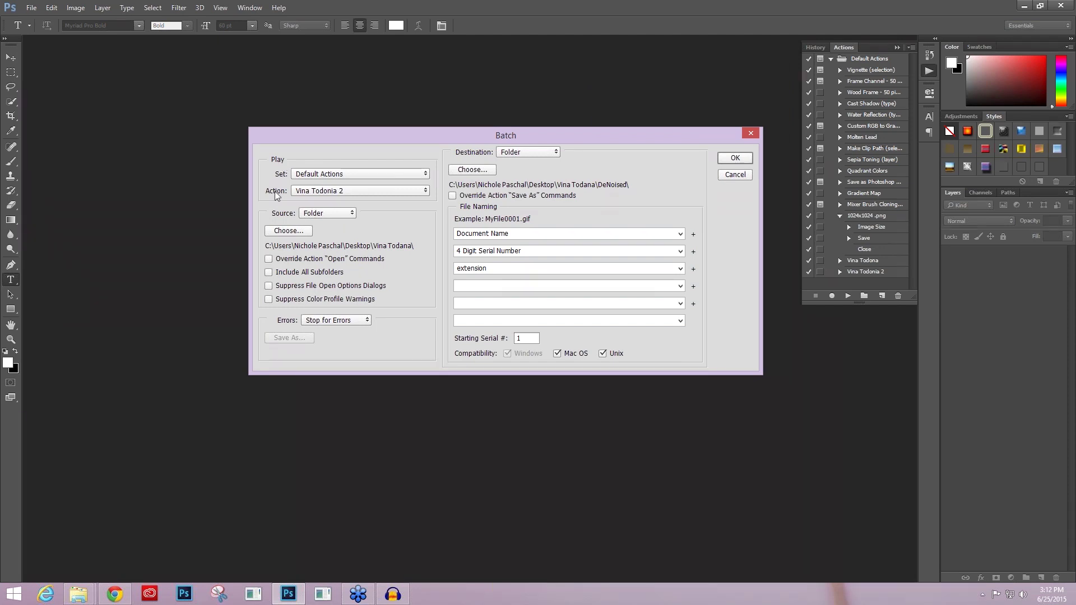
{"action": "left_click", "coordinate": [305, 191]}
{"action": "left_click", "coordinate": [337, 324]}
{"action": "left_click", "coordinate": [354, 215]}
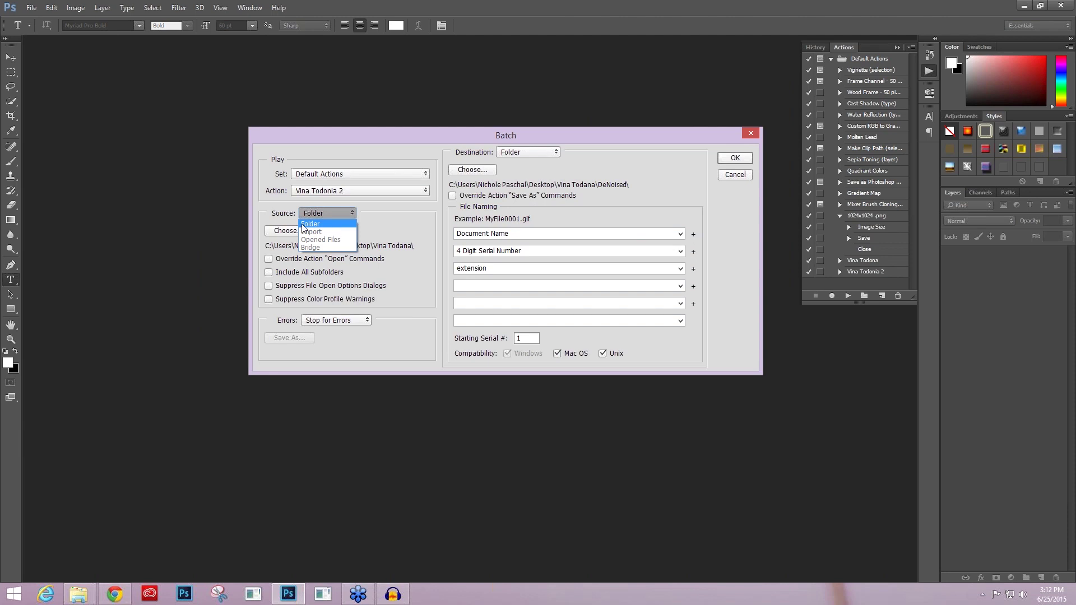
{"action": "left_click", "coordinate": [286, 231]}
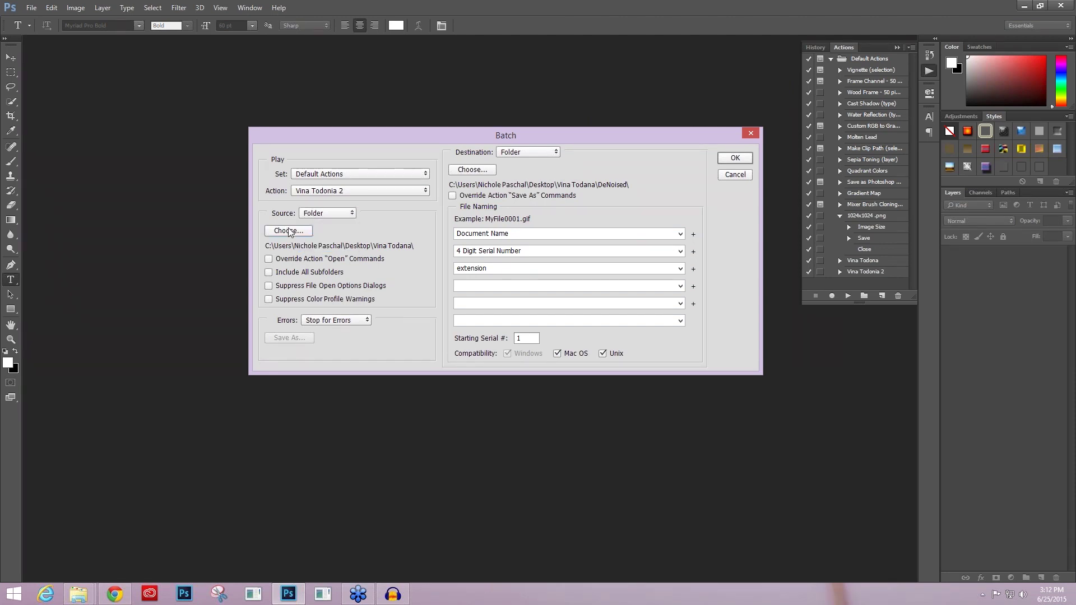
{"action": "left_click", "coordinate": [288, 231]}
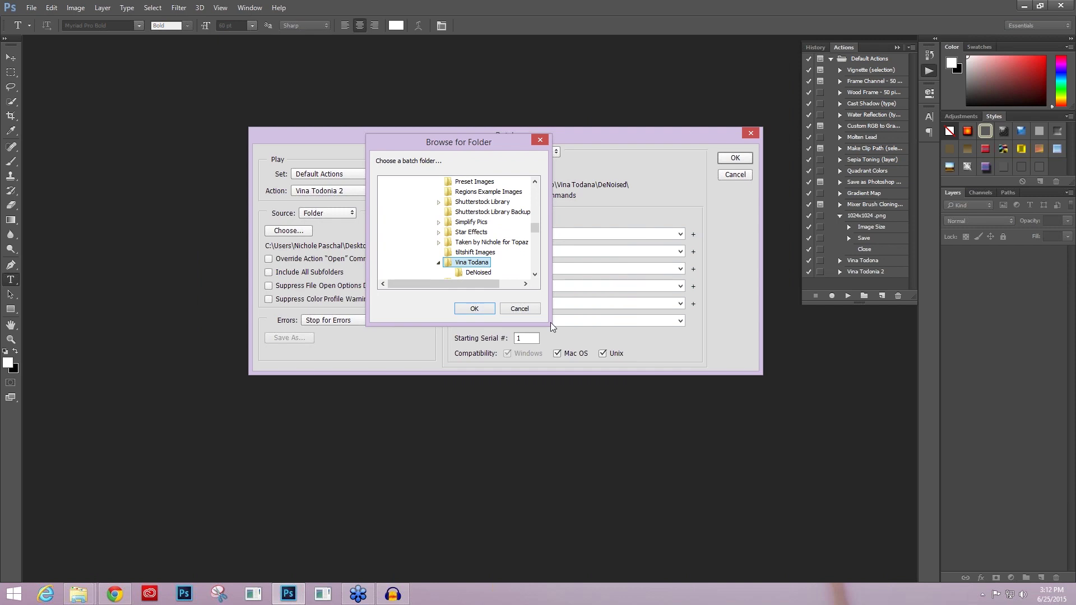
{"action": "left_click", "coordinate": [535, 240]}
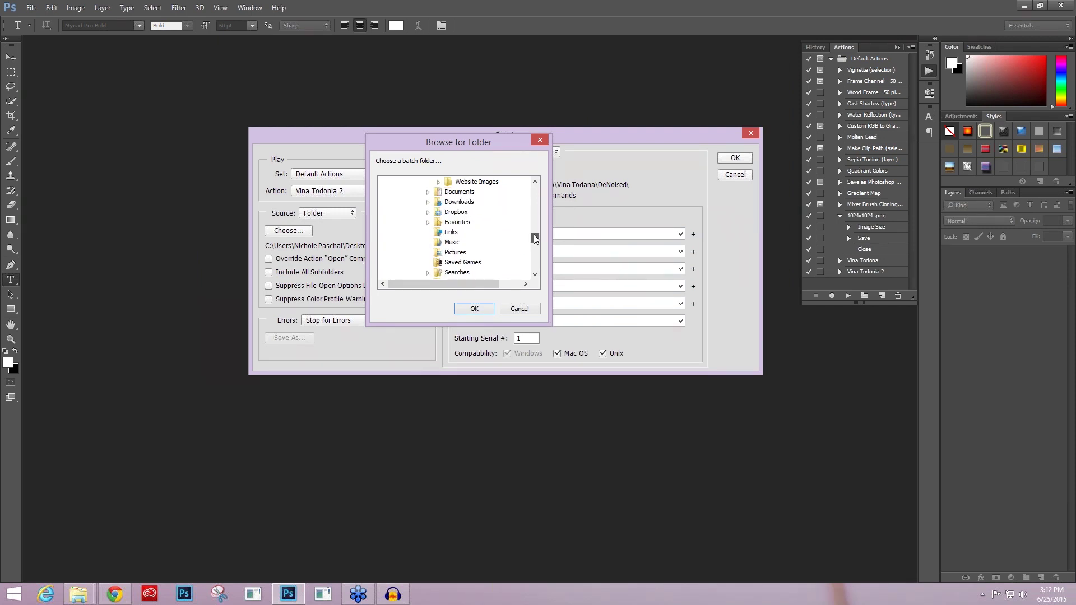
{"action": "scroll", "coordinate": [536, 239], "scroll_direction": "up", "scroll_amount": 3}
{"action": "left_click", "coordinate": [460, 223]}
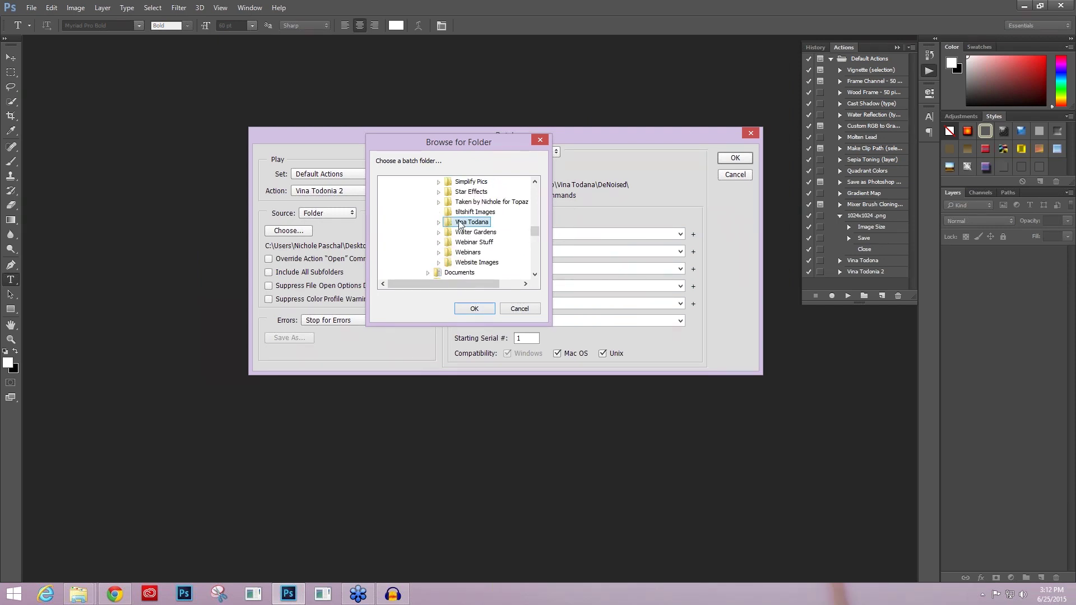
{"action": "left_click", "coordinate": [474, 310]}
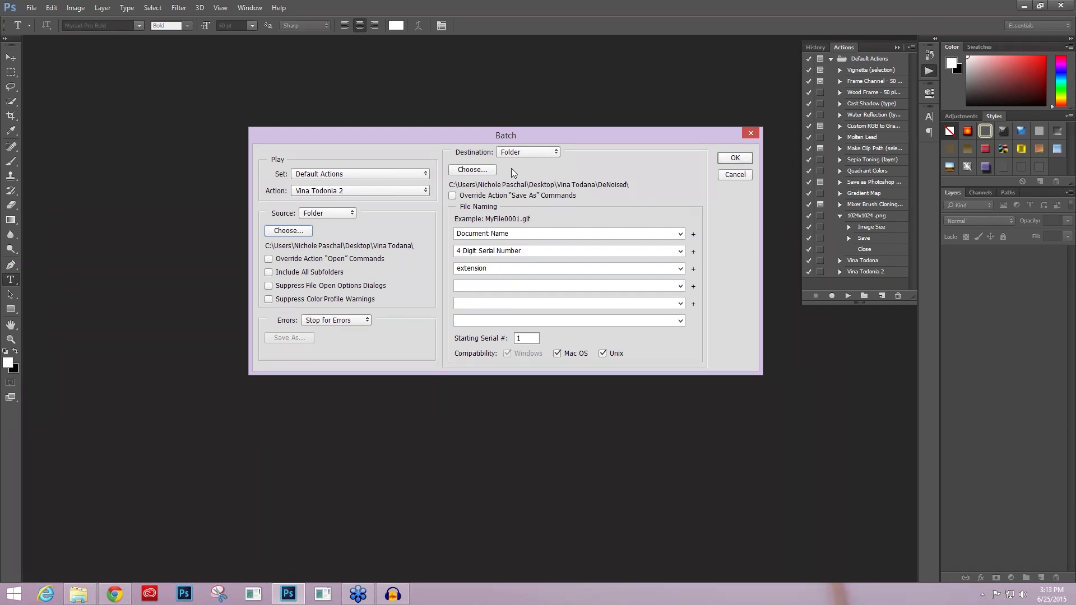
Step: Keep the batch destination as Folder and choose the DeNoised folder
{"action": "left_click", "coordinate": [547, 155]}
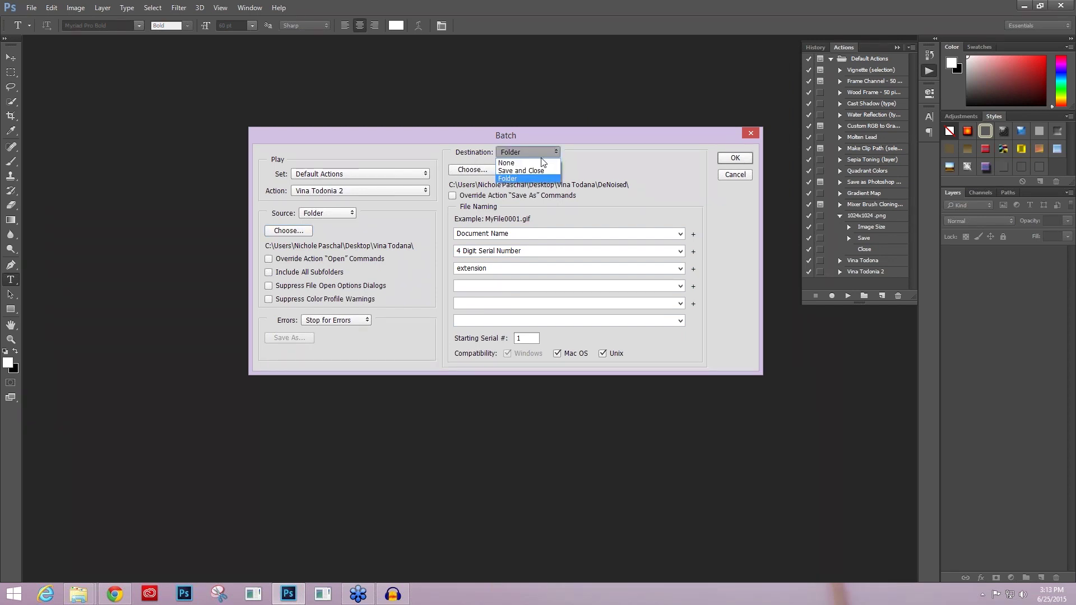
{"action": "left_click", "coordinate": [513, 179]}
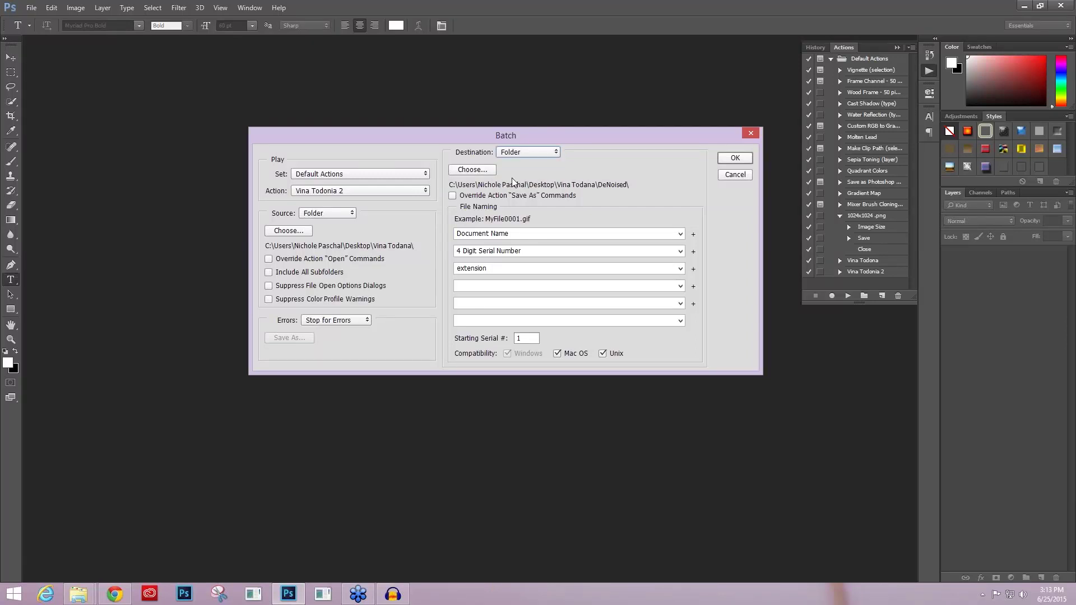
{"action": "left_click", "coordinate": [470, 169]}
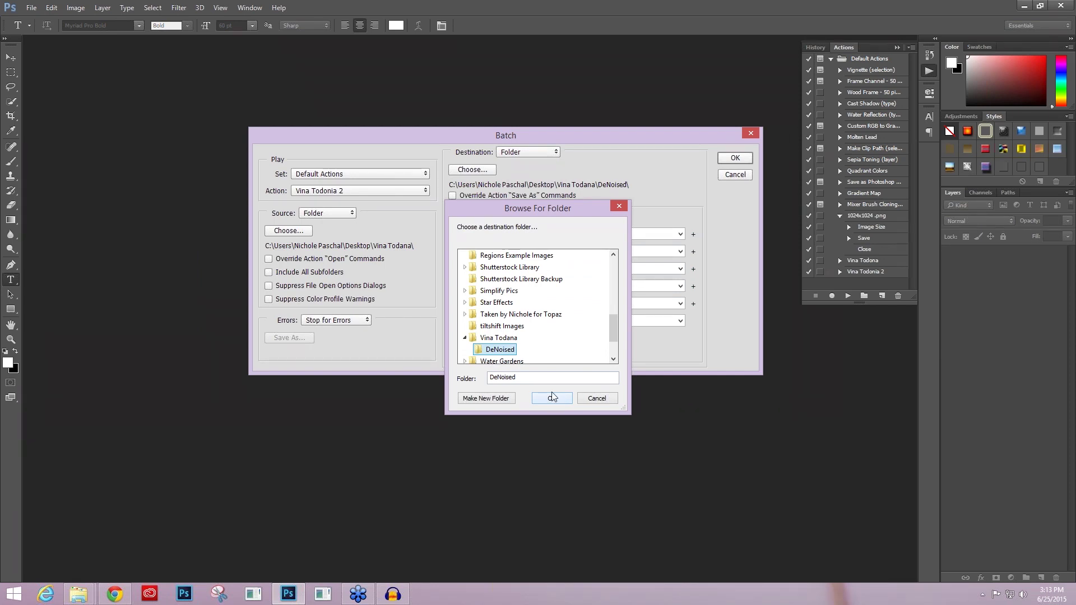
{"action": "left_click", "coordinate": [552, 397]}
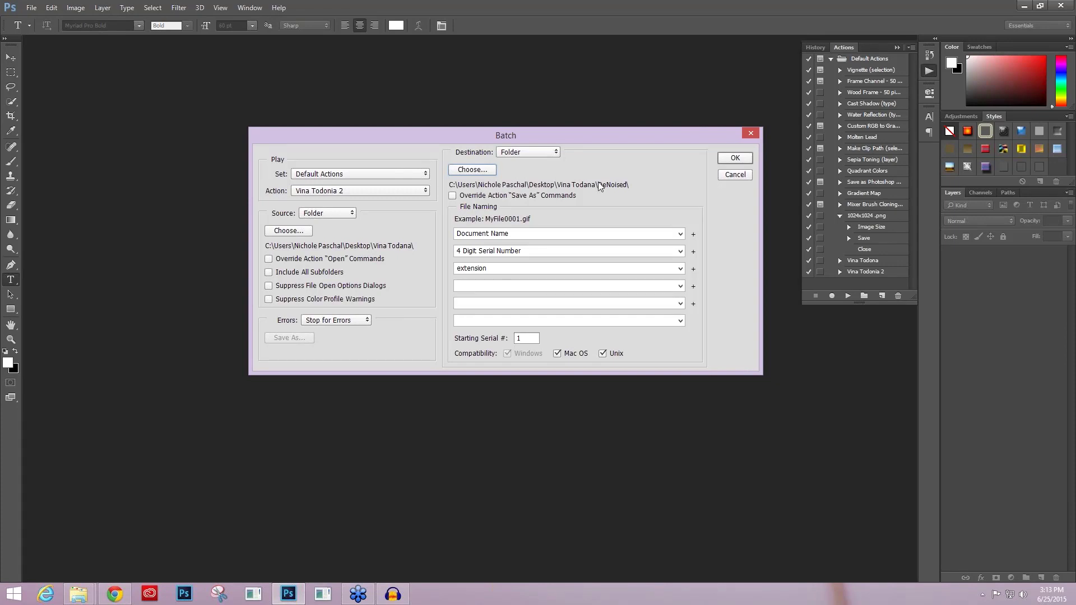
Step: Enable Override Action 'Save As' Commands, dismiss its note, and review the file naming
{"action": "left_click", "coordinate": [452, 196]}
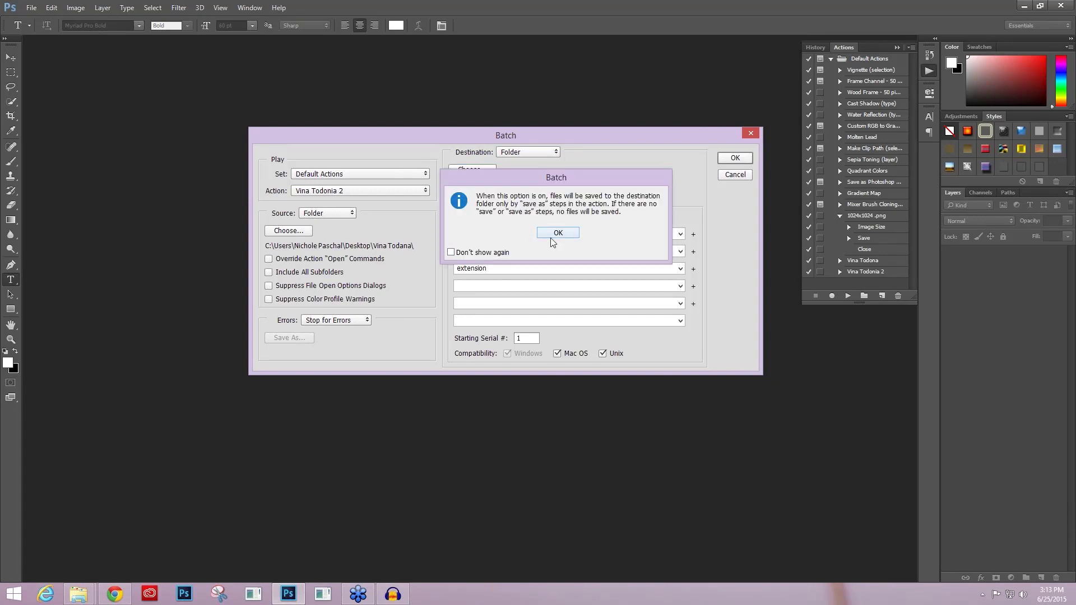
{"action": "left_click", "coordinate": [552, 237]}
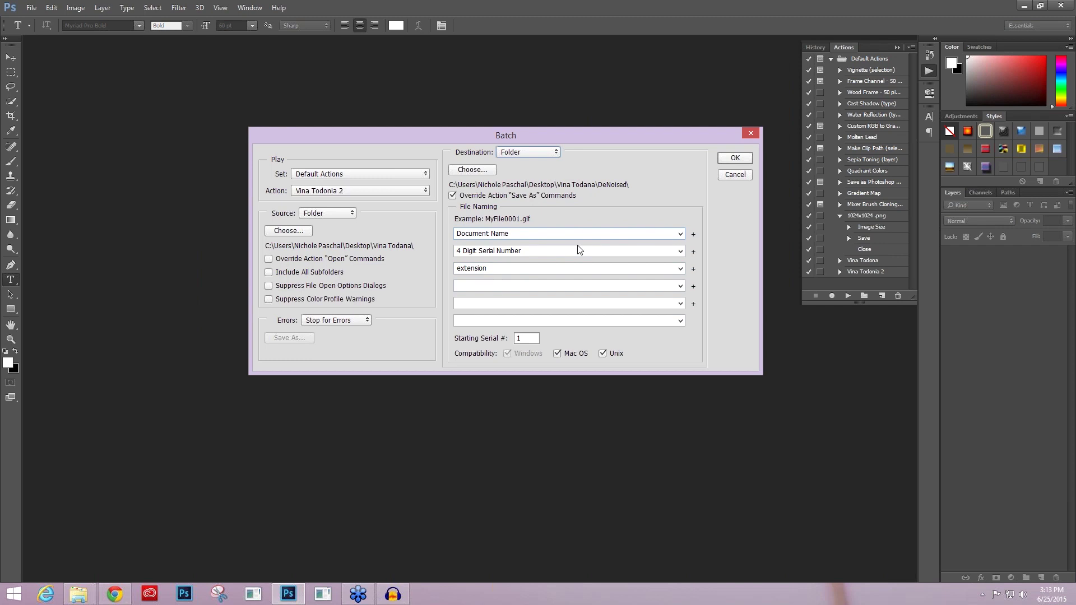
{"action": "left_click", "coordinate": [682, 238]}
Step: Keep Batch file naming as Document Name, 4 Digit Serial Number and extension, with Starting Serial # set to 5
{"action": "left_click", "coordinate": [491, 223]}
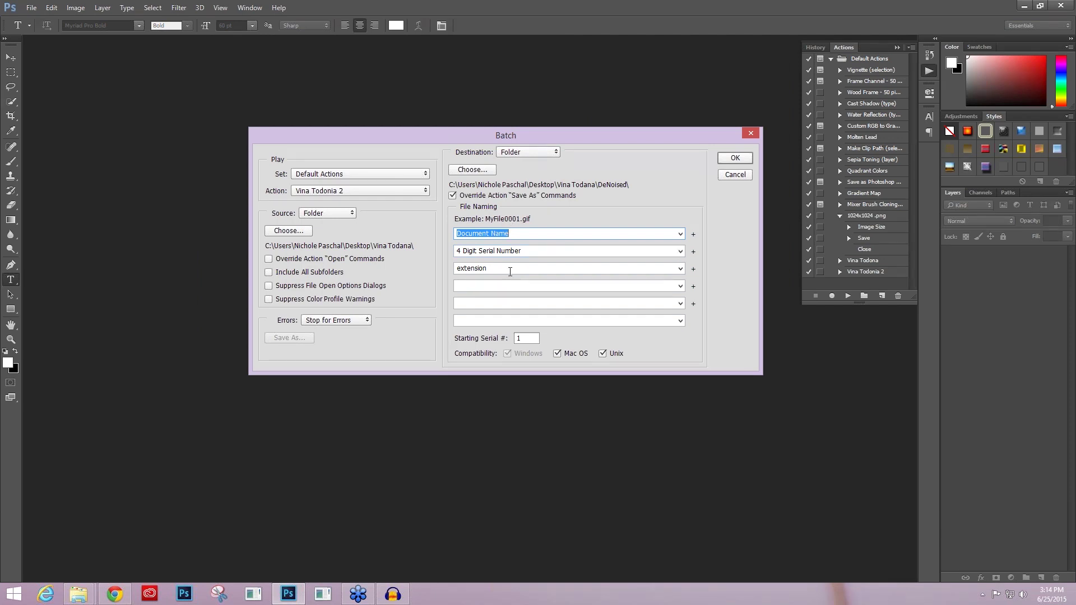
{"action": "left_click", "coordinate": [510, 272]}
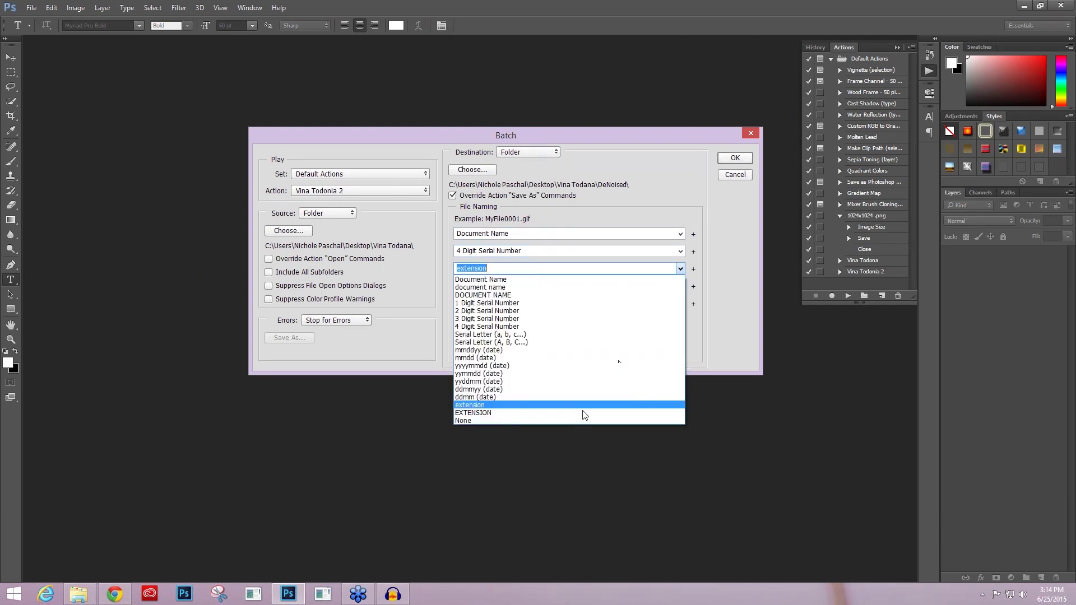
{"action": "left_click", "coordinate": [518, 406]}
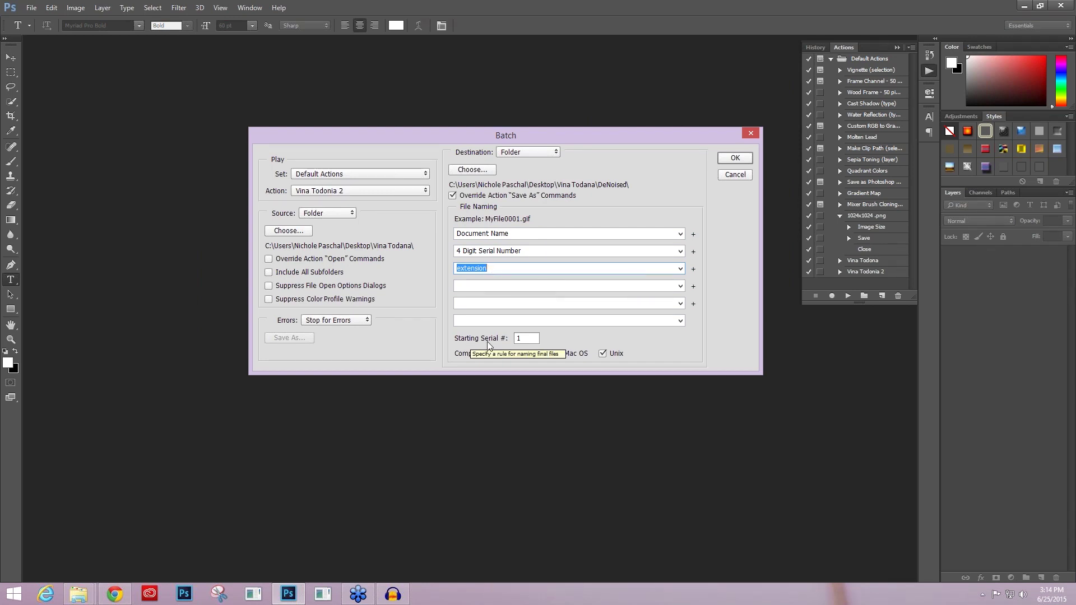
{"action": "left_click", "coordinate": [527, 338]}
{"action": "type", "text": "5"}
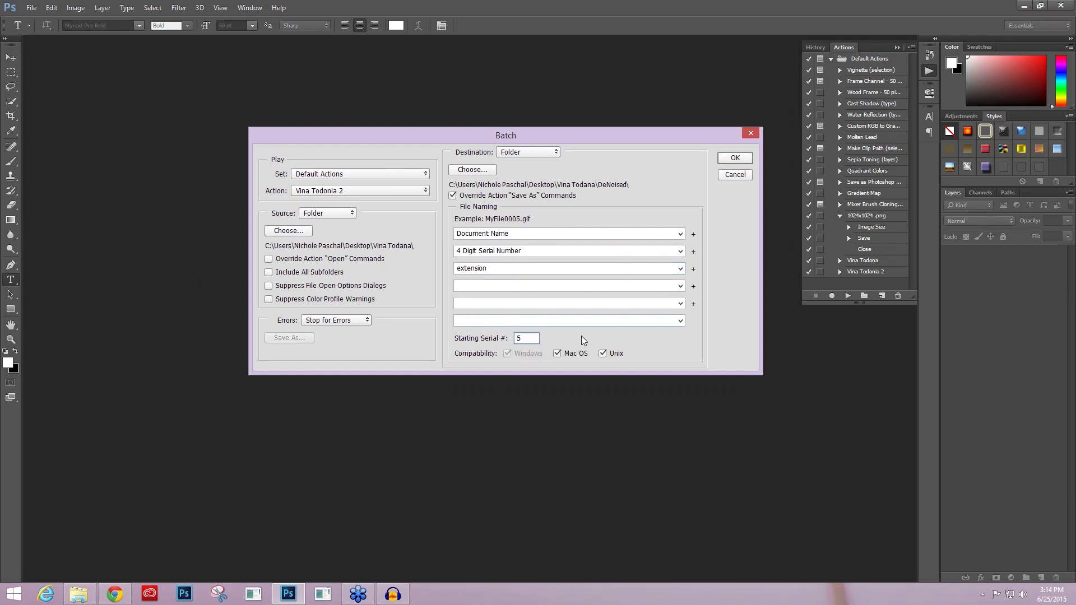